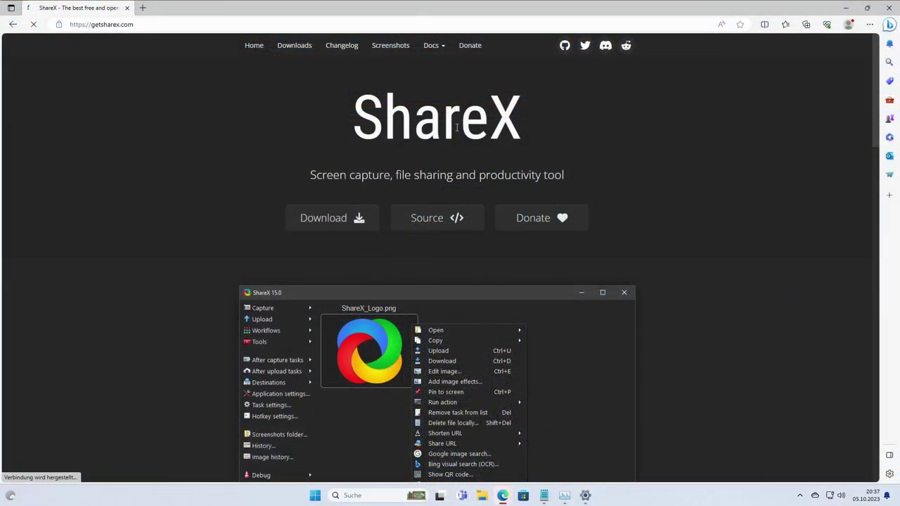
Step: Look over the ShareX website and view the first image of its screenshot gallery at full size
scroll(457, 127, down, 2)
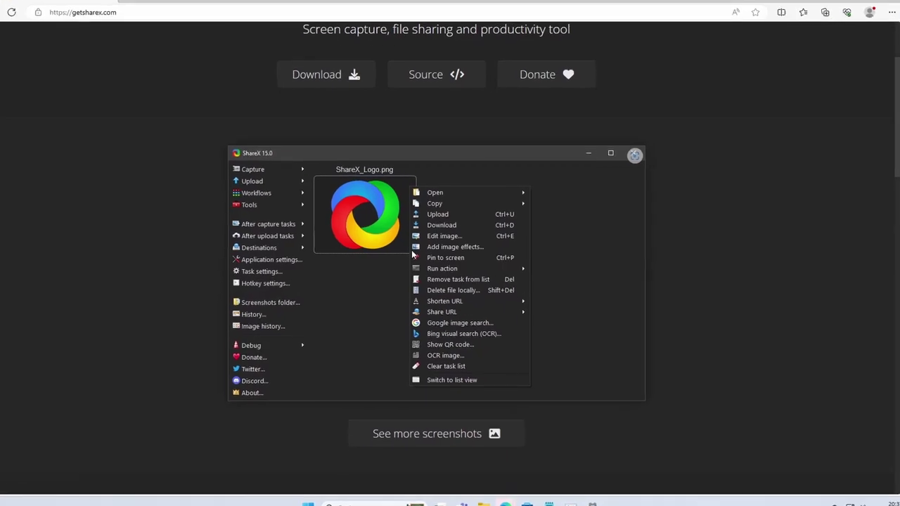
scroll(412, 253, down, 5)
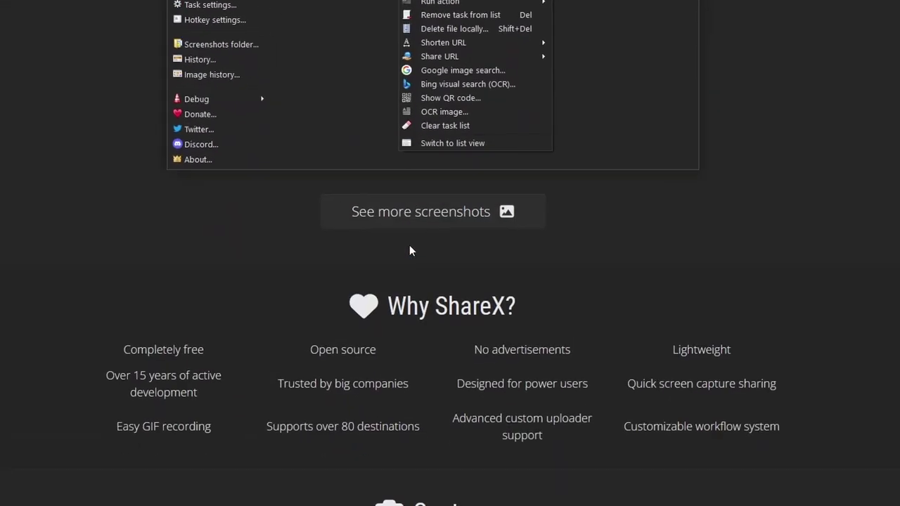
click(469, 212)
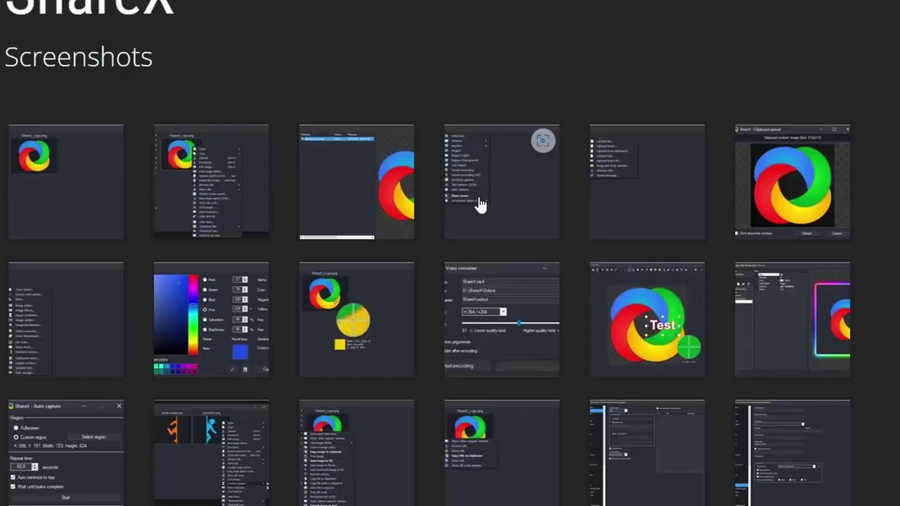
click(111, 203)
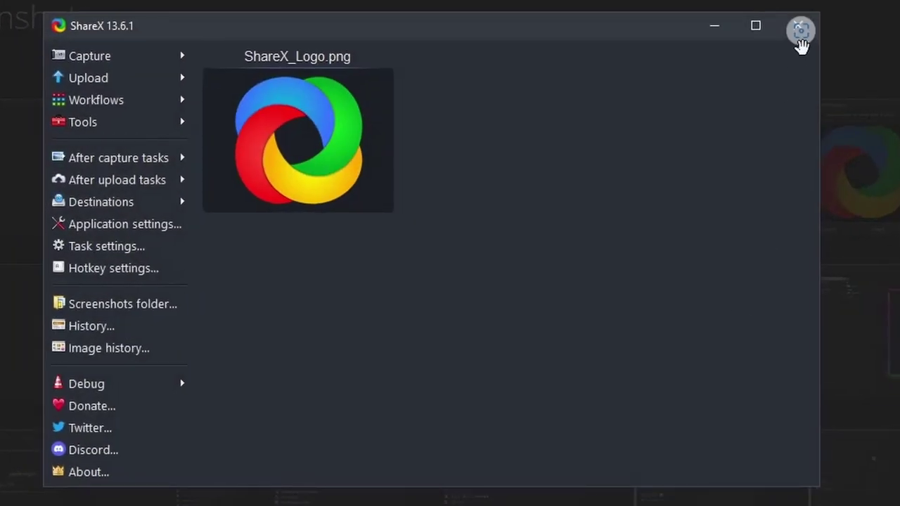
click(802, 32)
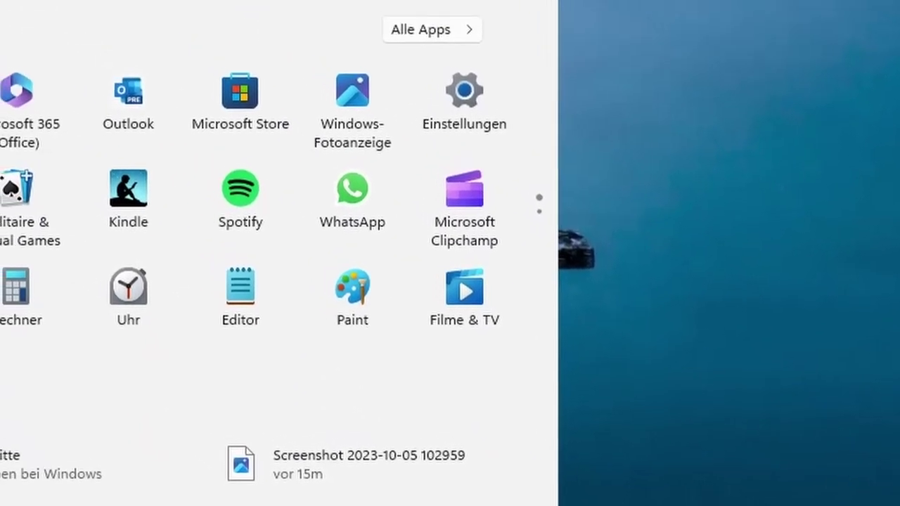
Step: Launch Snipping Tool and look through its settings down to the app information, closing it when done
text(sni)
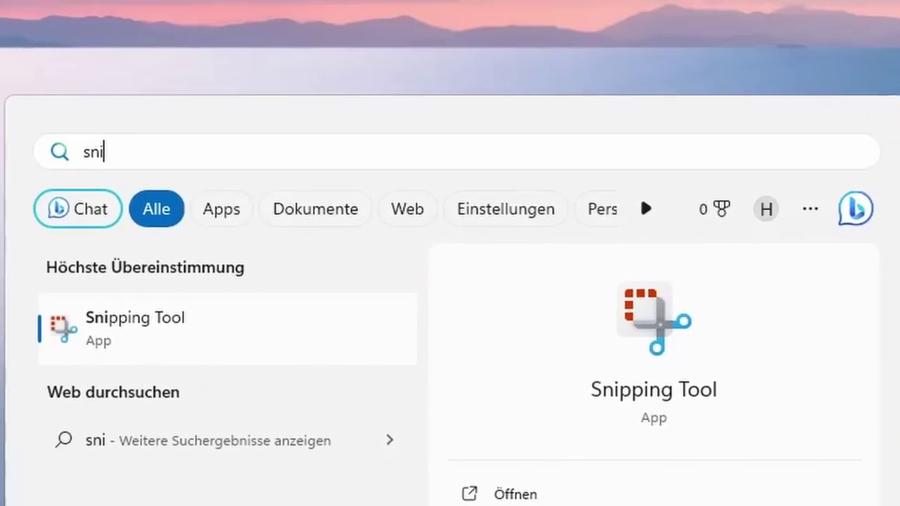
key(Return)
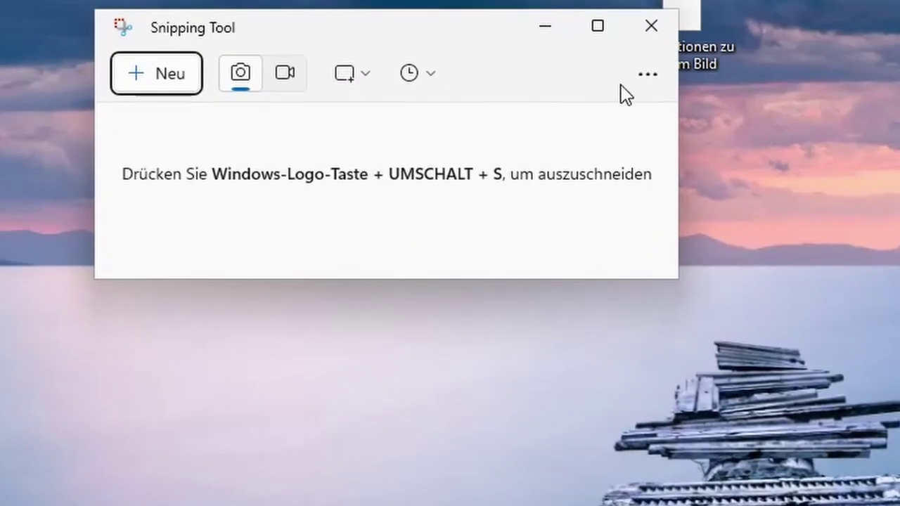
click(637, 76)
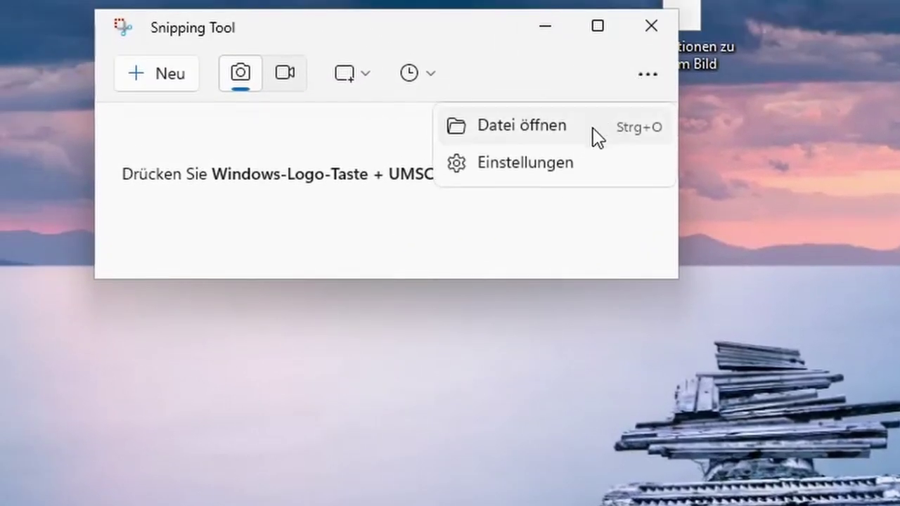
click(562, 160)
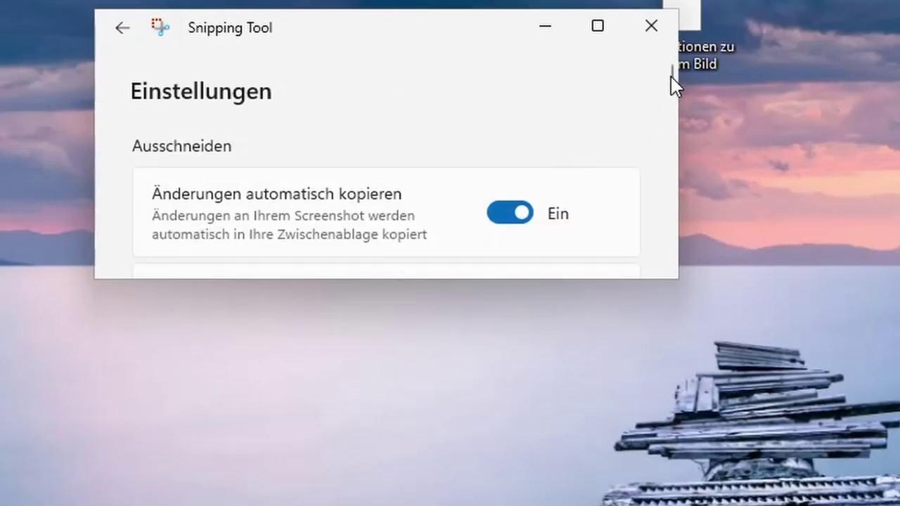
drag(673, 82, 659, 216)
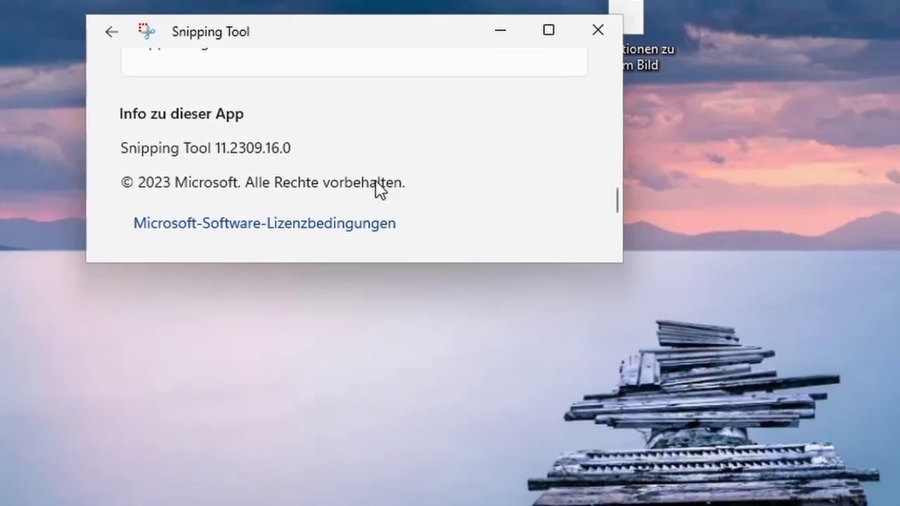
click(113, 33)
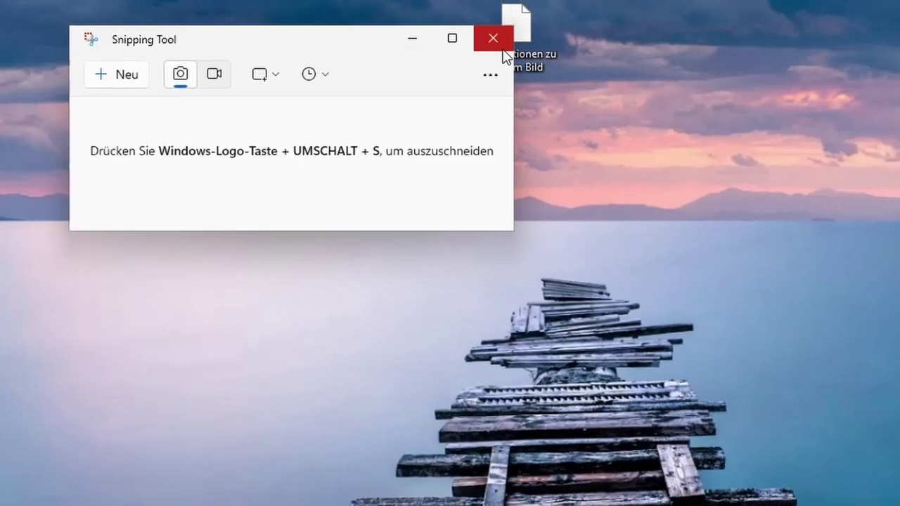
click(519, 36)
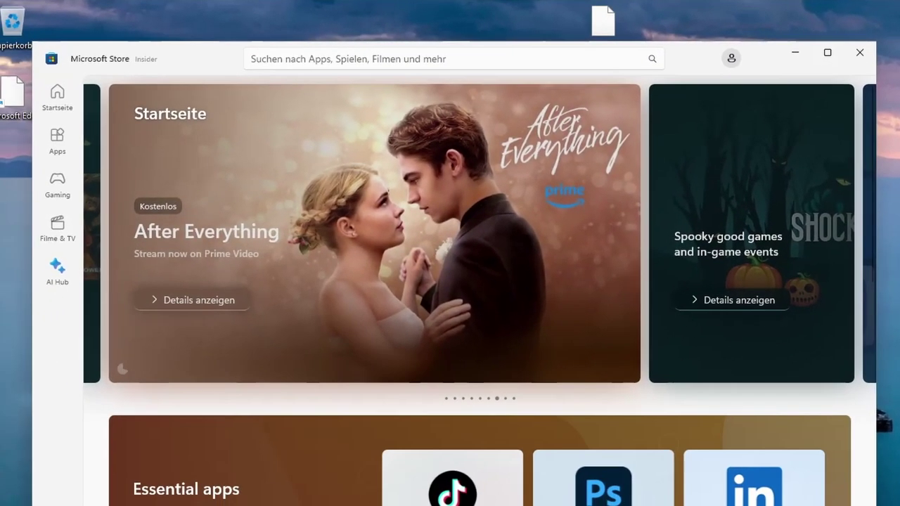
Step: Capture a rectangular screenshot of the Microsoft Store window
key(super+shift+s)
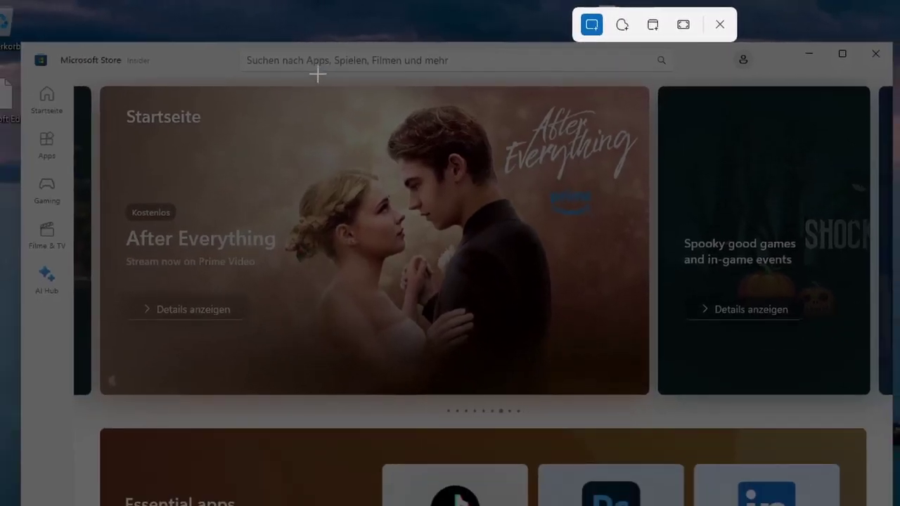
drag(25, 46, 893, 503)
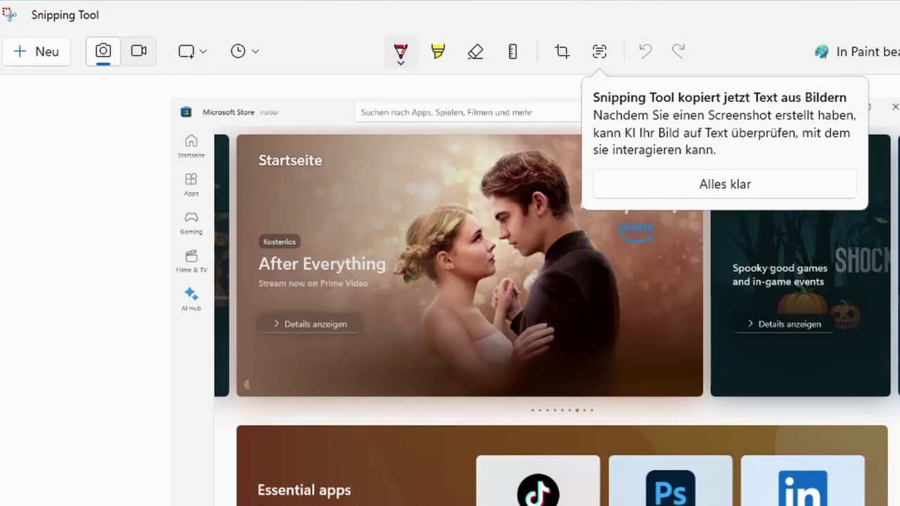
Step: Open the Bildschirmfotos folder inside Bilder in File Explorer and arrange its screenshots newest first
key(super+e)
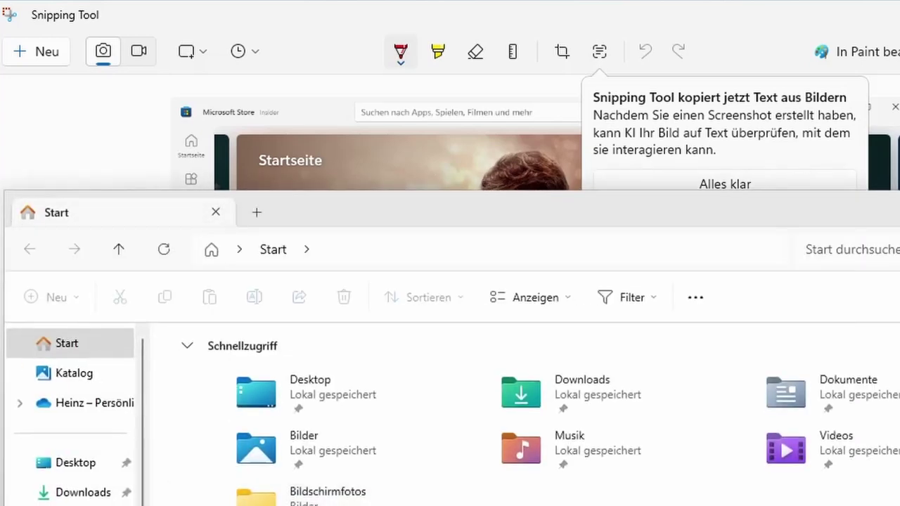
double_click(256, 448)
double_click(245, 406)
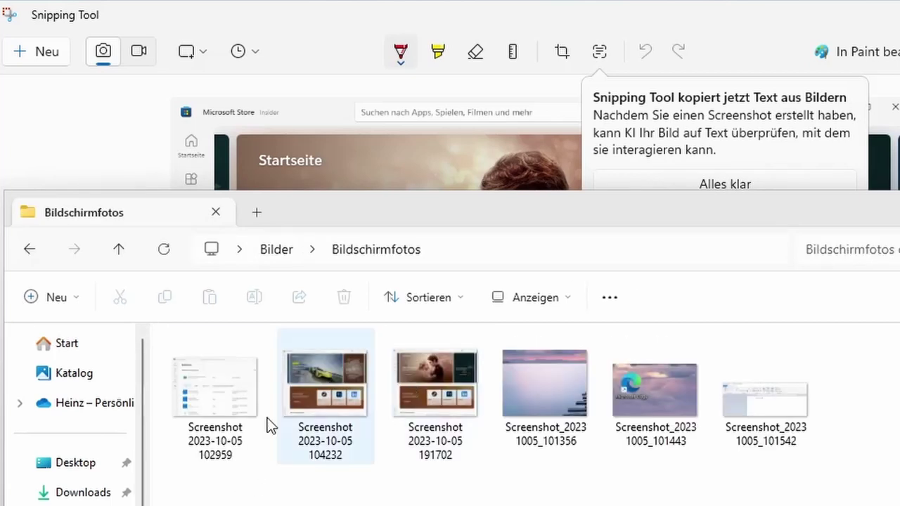
click(210, 449)
ctrl+click(210, 449)
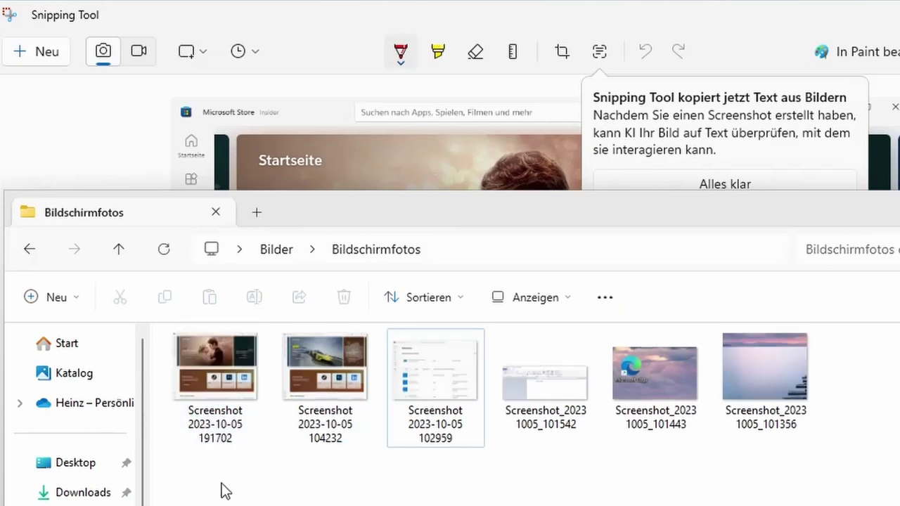
Step: View the newest saved Microsoft Store screenshot in the image viewer and close the viewer
click(215, 431)
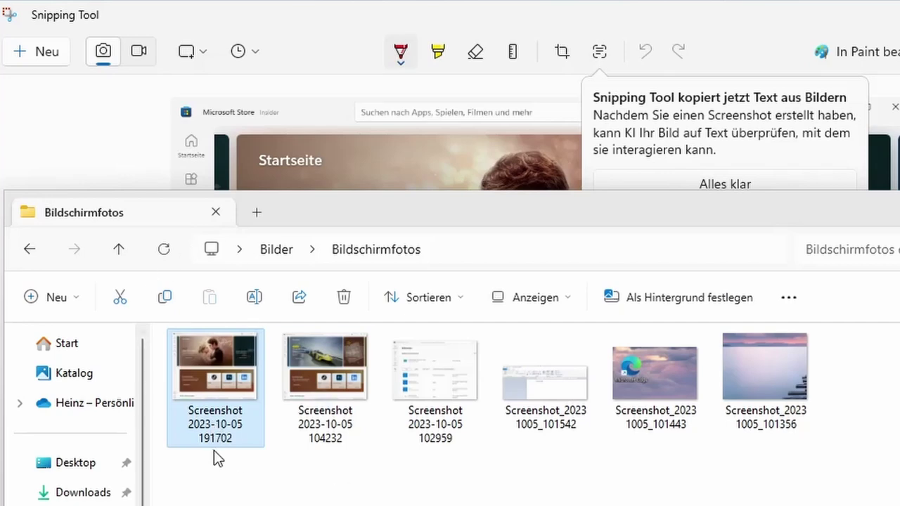
double_click(218, 427)
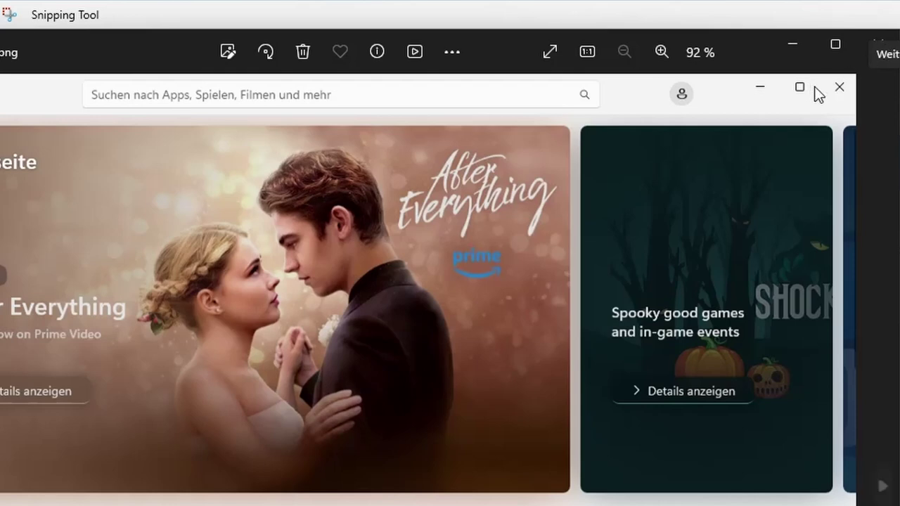
click(879, 44)
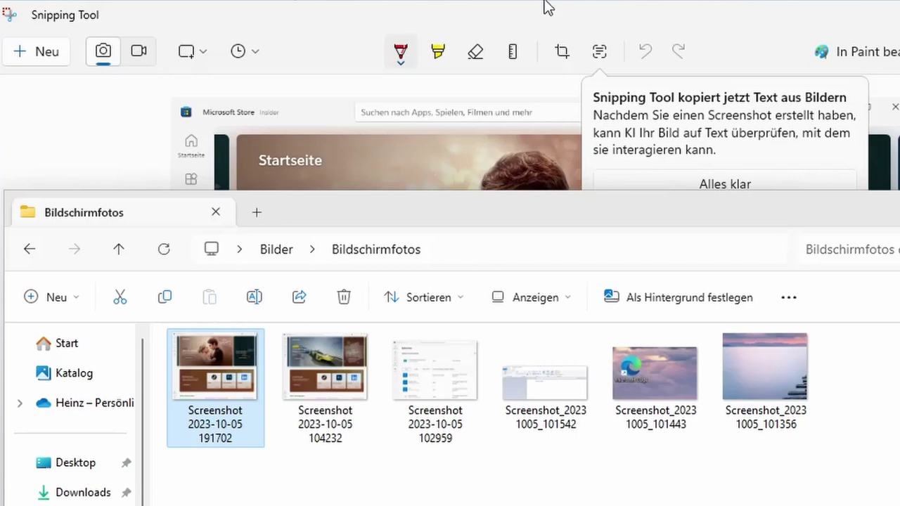
Step: Return to the capture in Snipping Tool and circle the TikTok icon with the red pen
click(305, 32)
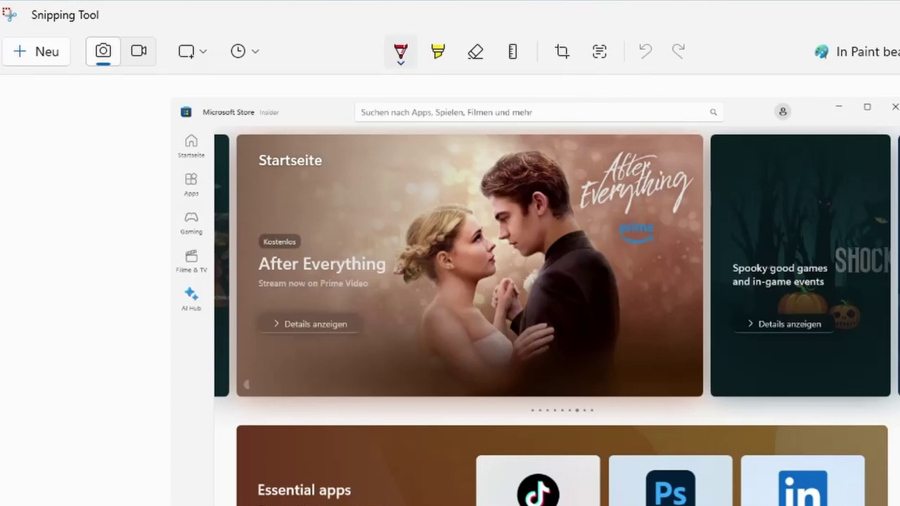
click(399, 62)
click(411, 59)
mouse_move(500, 462)
mouse_down()
mouse_move(478, 505)
mouse_move(578, 505)
mouse_move(536, 469)
mouse_move(508, 459)
mouse_up()
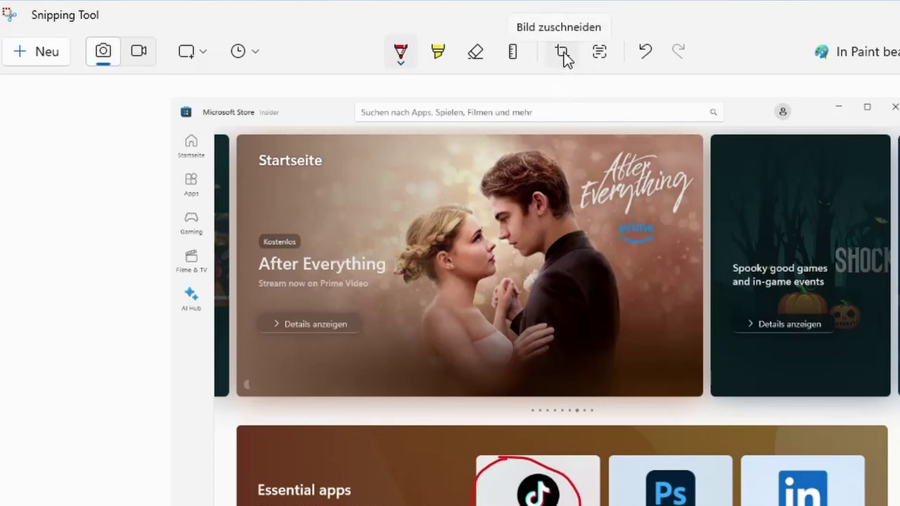
Step: Erase the red pen circle around the TikTok icon and make the pen active again
click(485, 52)
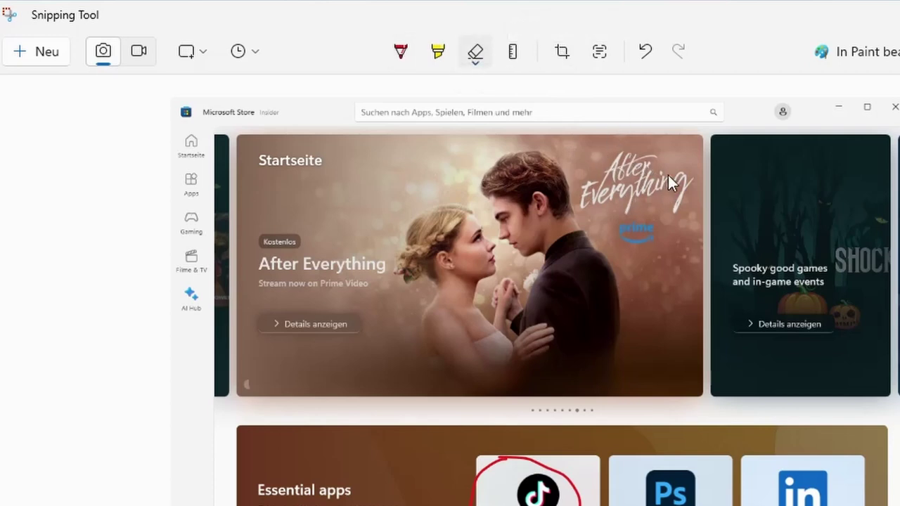
click(501, 498)
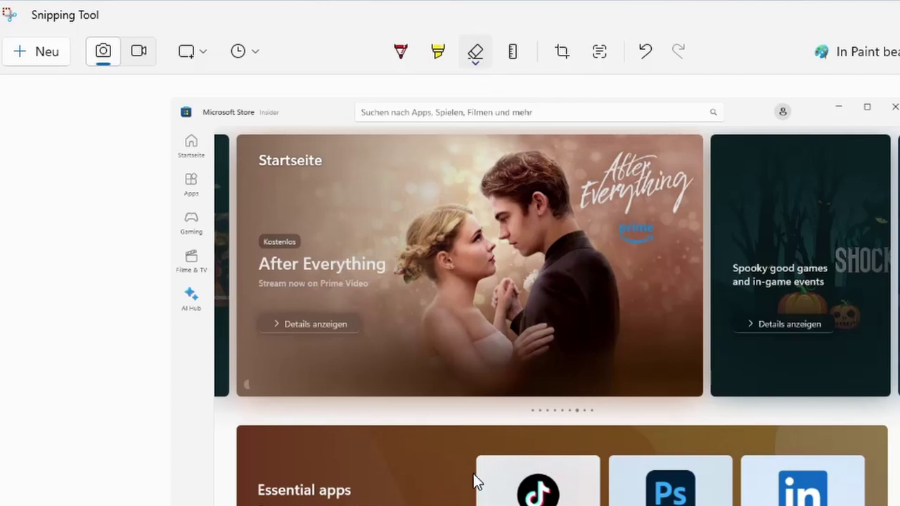
click(406, 61)
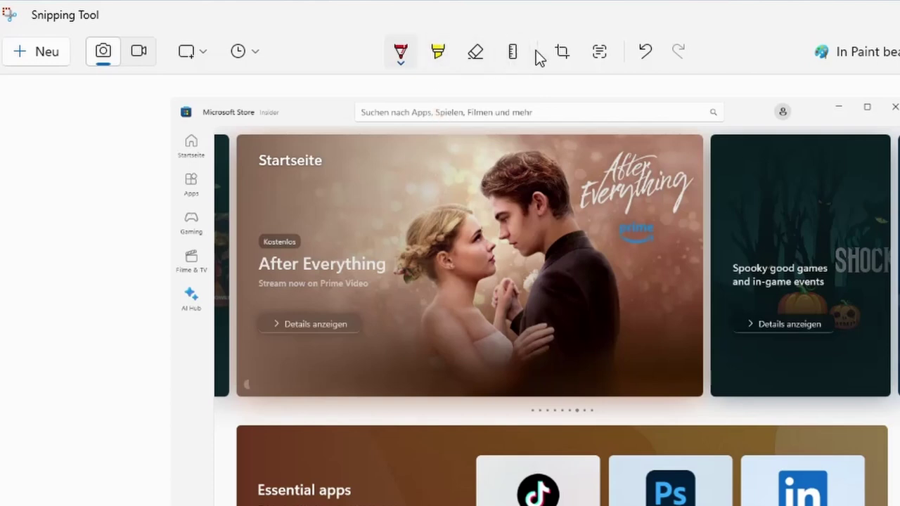
Step: Run text recognition on the Microsoft Store capture and open the image for editing in Paint
click(596, 57)
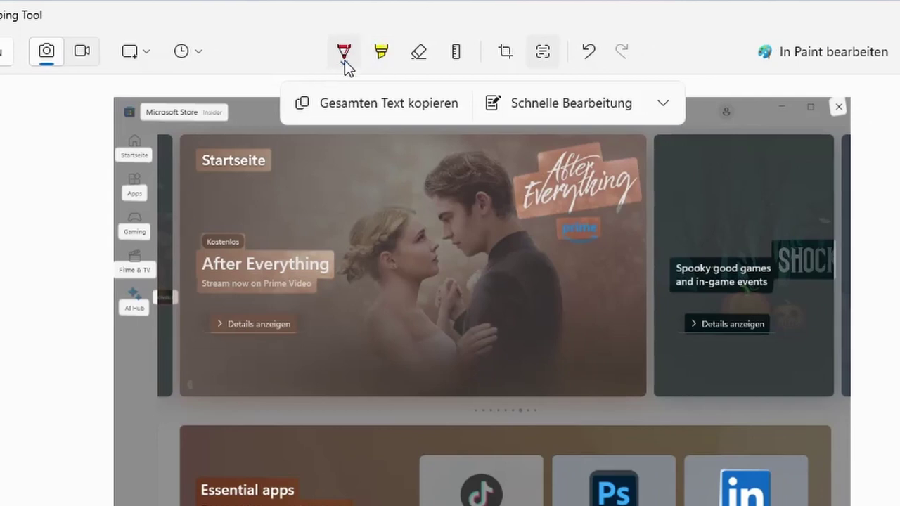
click(805, 62)
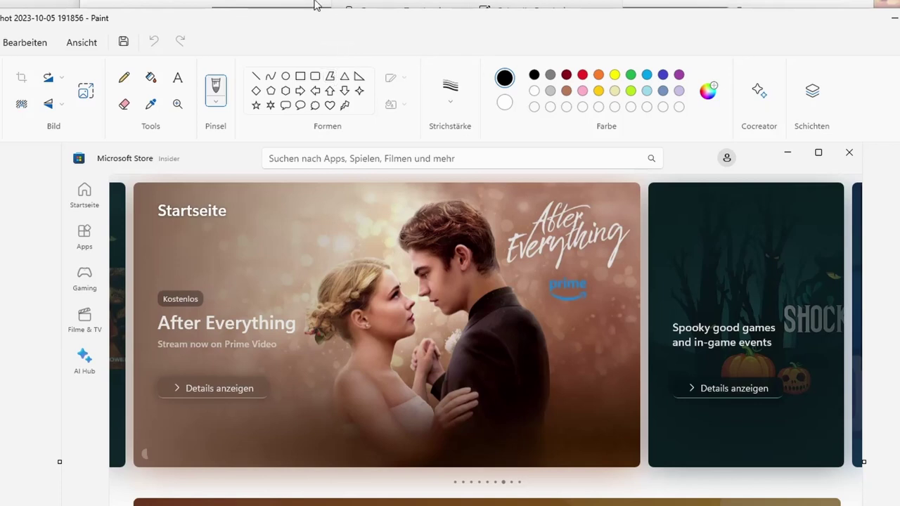
Step: Draw an unfilled black rectangle around the "After Everything" lettering above the Prime logo and undo it
click(303, 77)
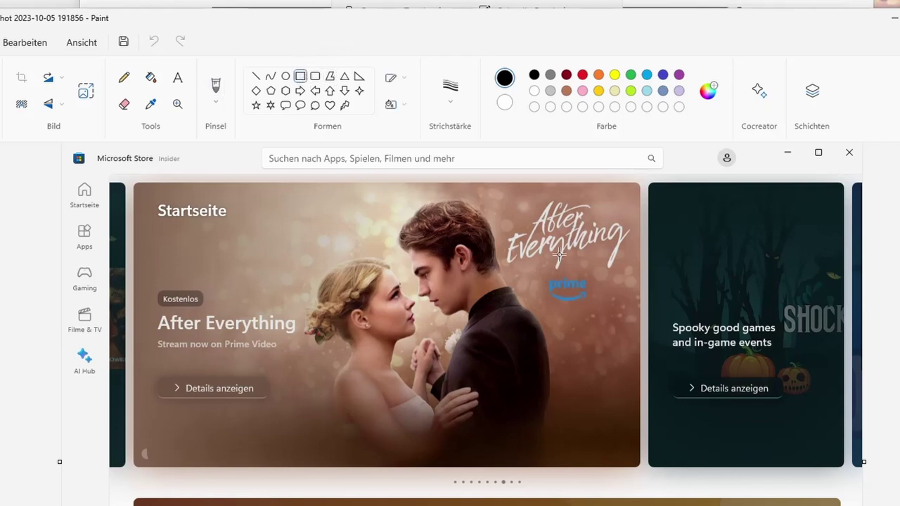
drag(504, 194, 646, 294)
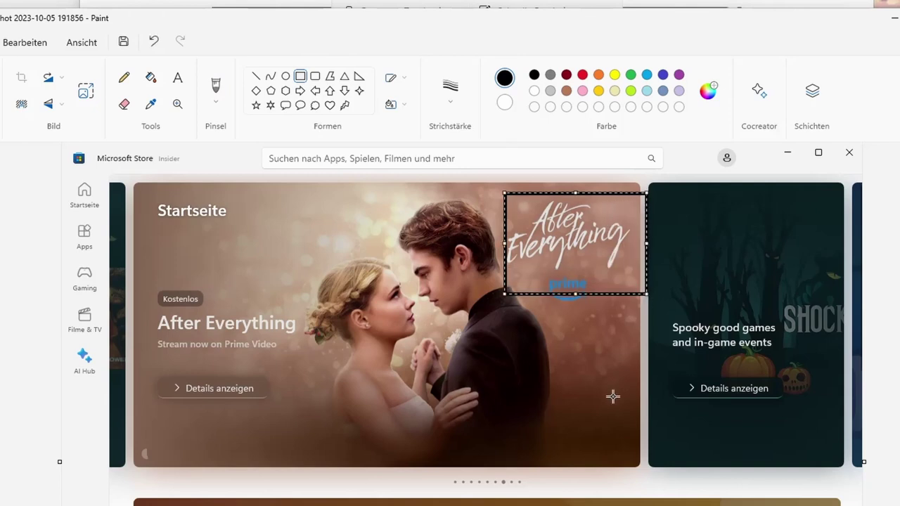
key(ctrl+z)
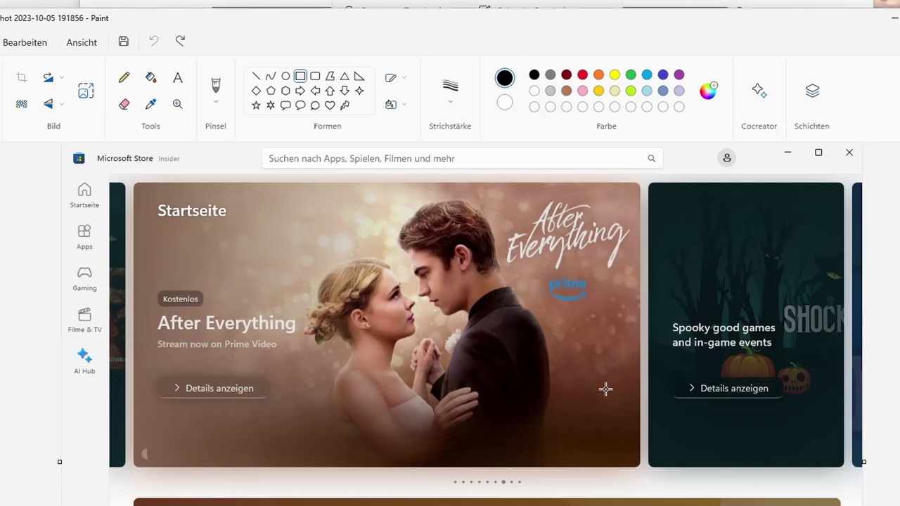
Step: Cover the "After Everything" lettering above the Prime logo with a white-filled, black-outlined rectangle and close Paint
click(398, 103)
click(387, 165)
drag(635, 194, 497, 282)
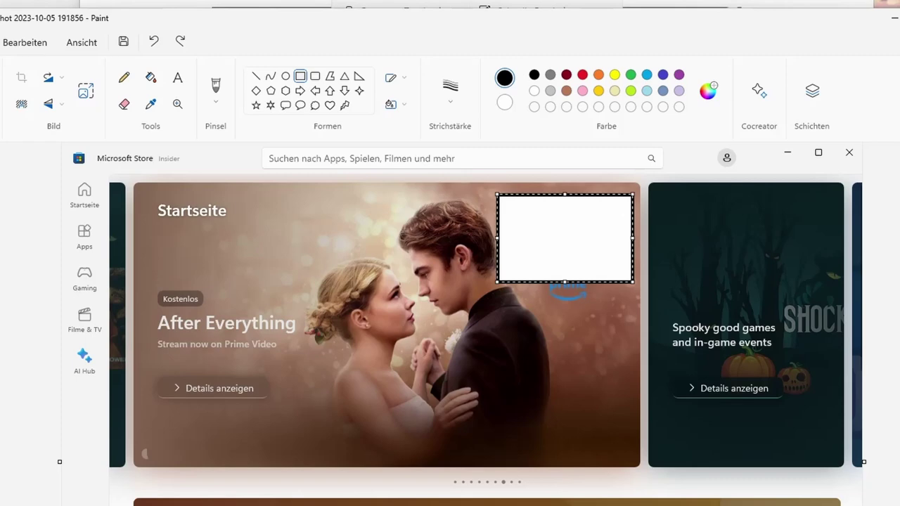
key(alt+F4)
click(460, 392)
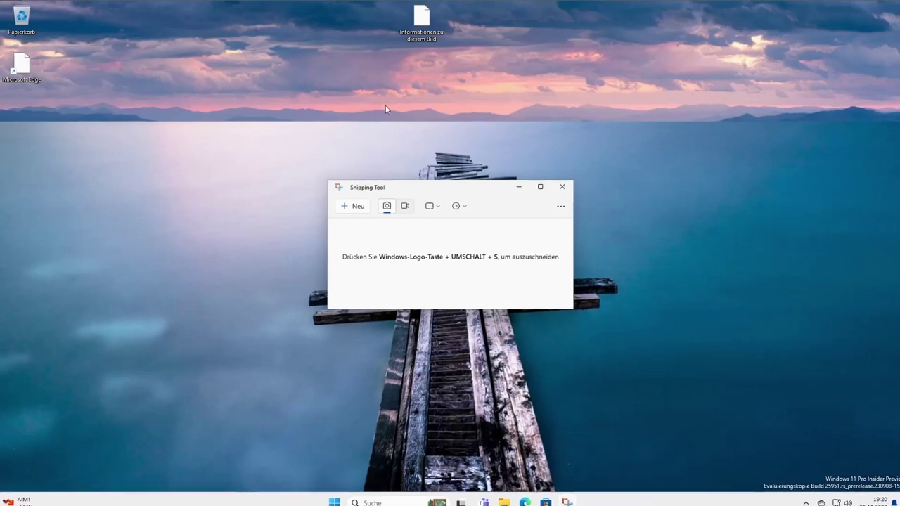
Step: Switch Snipping Tool to screen recording and define a new recording area covering most of the desktop
click(405, 206)
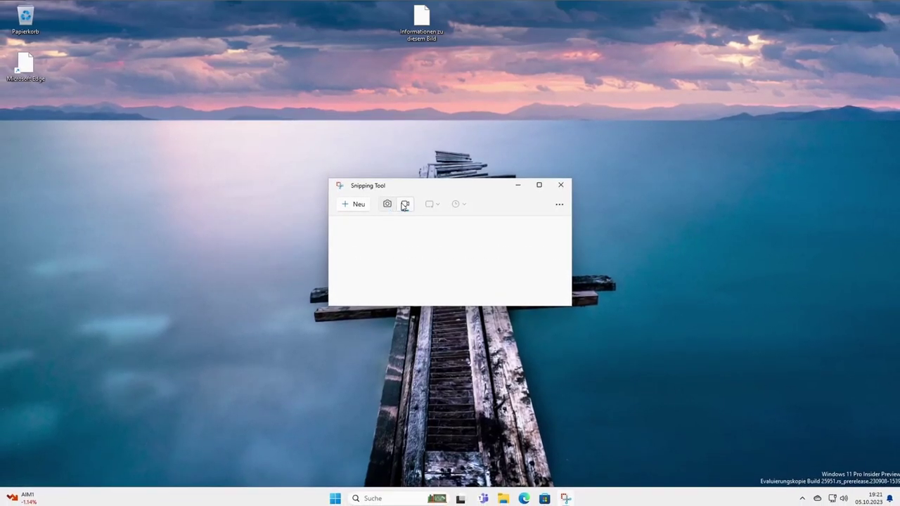
click(363, 204)
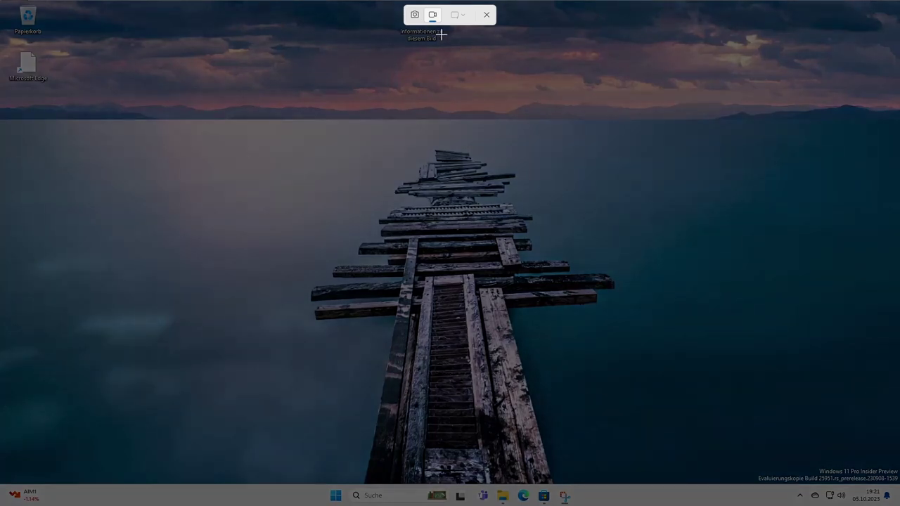
drag(40, 33, 899, 401)
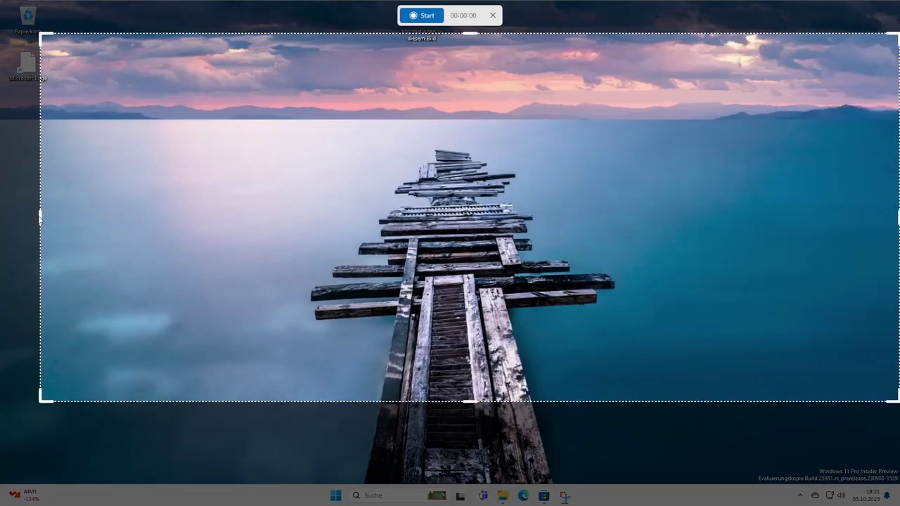
Step: Extend the recording area's left, bottom and top edges to cover the whole screen and start the recording
drag(40, 218, 2, 220)
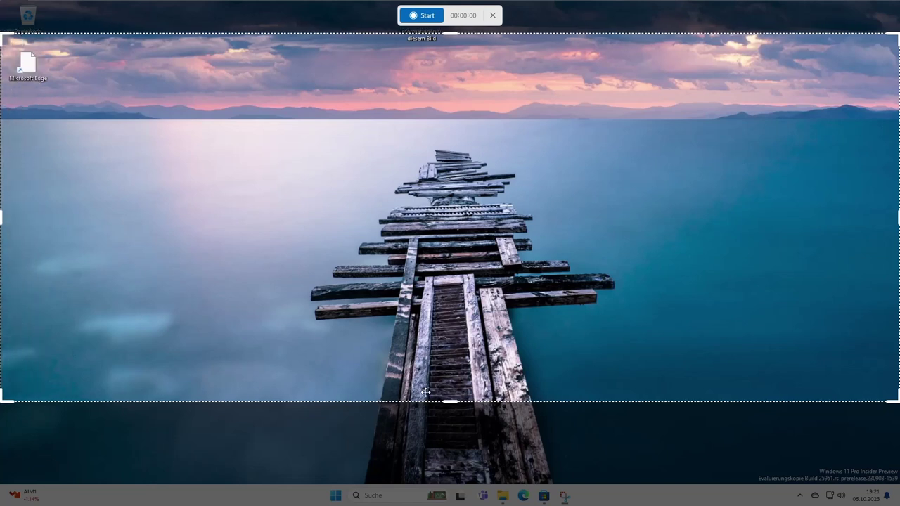
drag(443, 401, 443, 485)
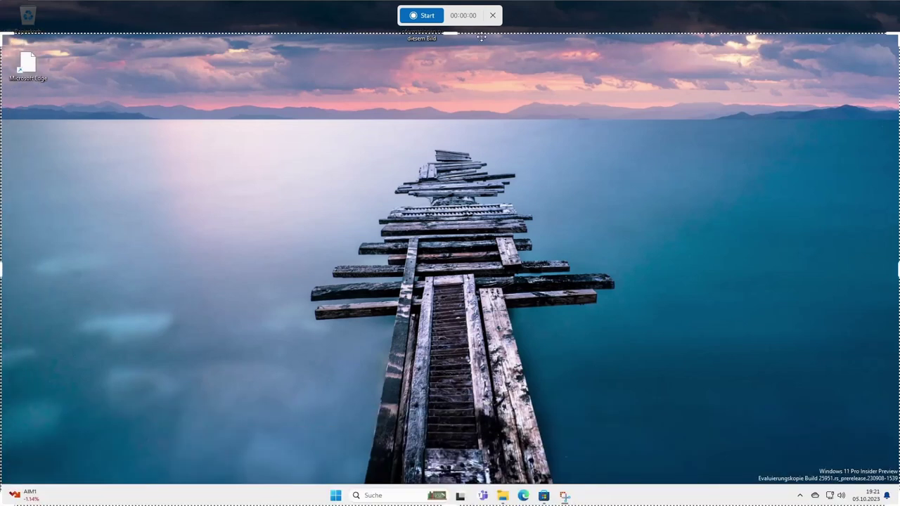
drag(452, 33, 457, 3)
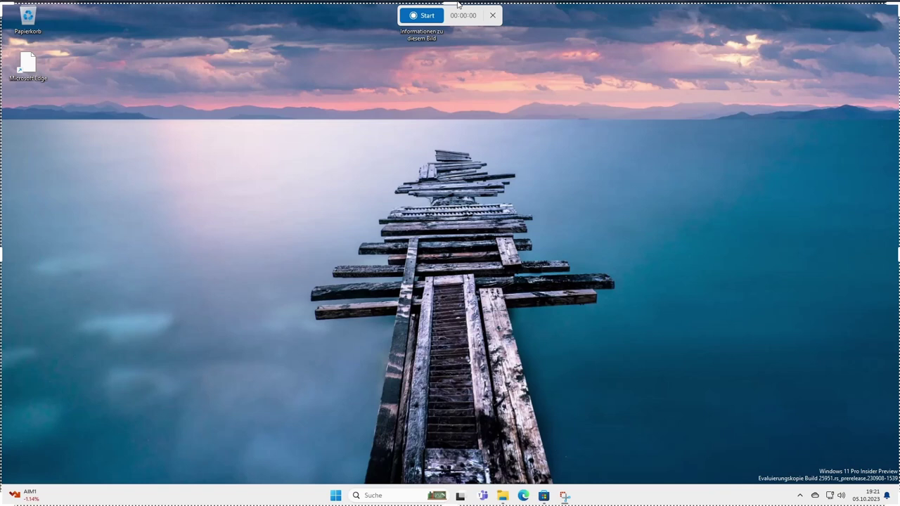
click(422, 15)
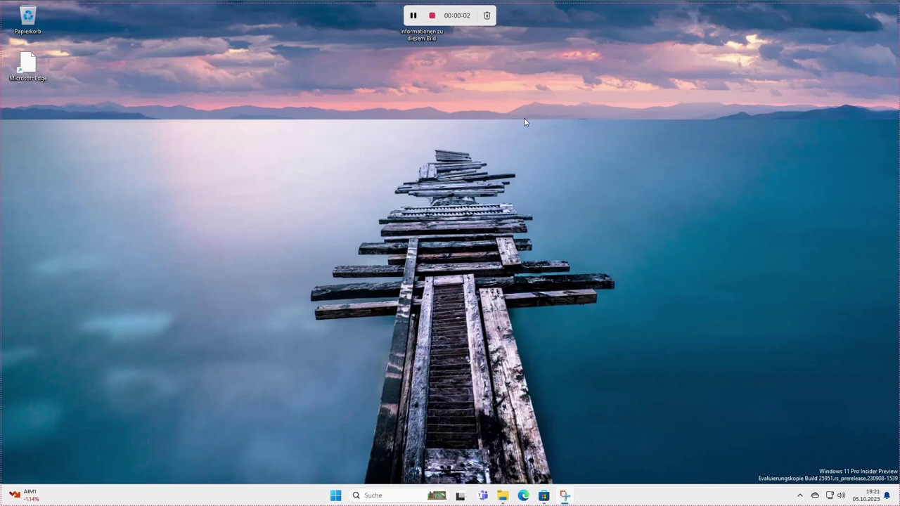
Step: Open and maximize Microsoft Store during the recording, and send the finished recording to Clipchamp for editing
click(544, 496)
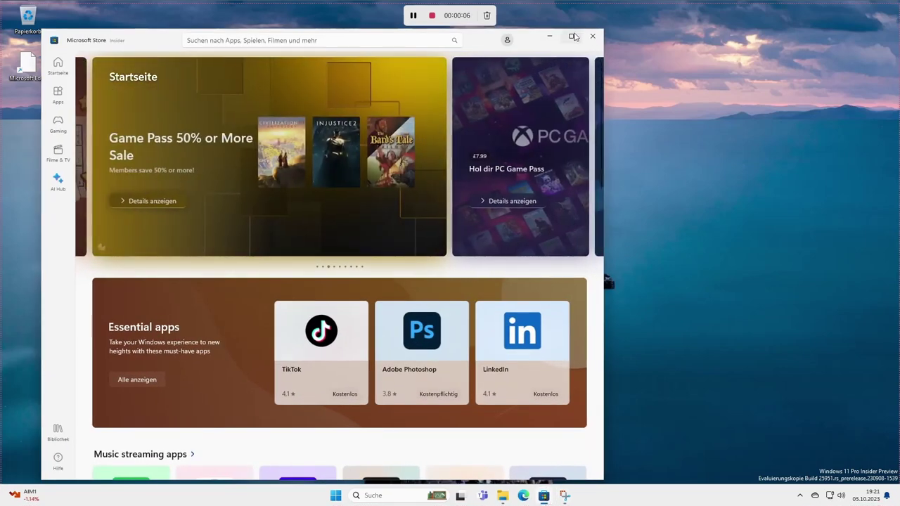
click(571, 36)
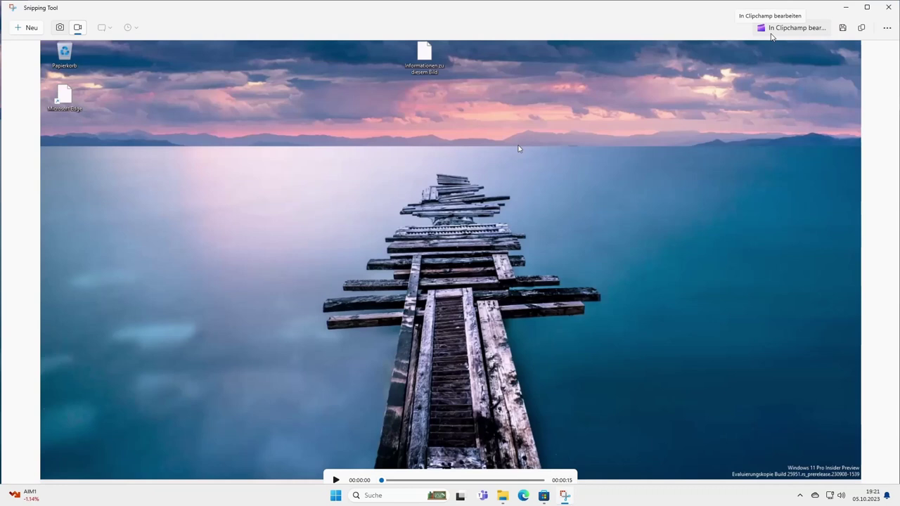
click(772, 33)
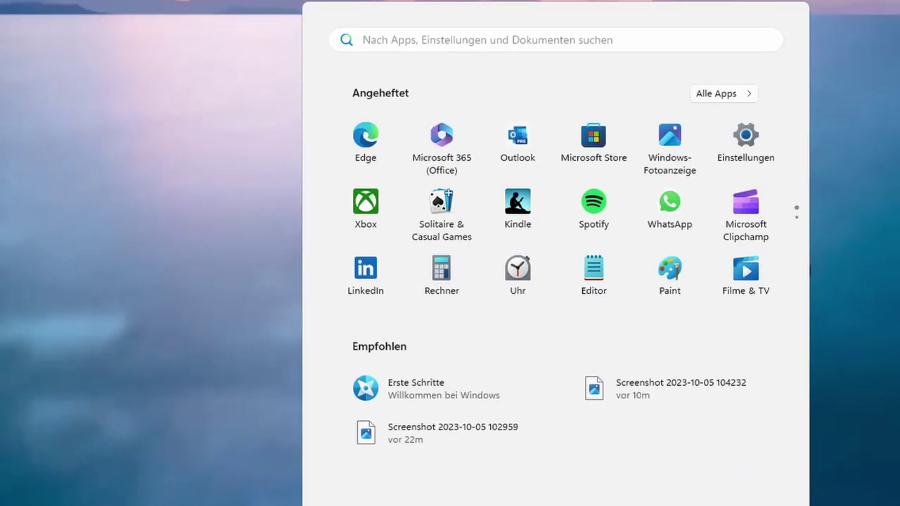
Step: Open Notepad and enter "dsfsdjfoisad" and "schreiben" on separate lines in the first tab
text(note)
key(Return)
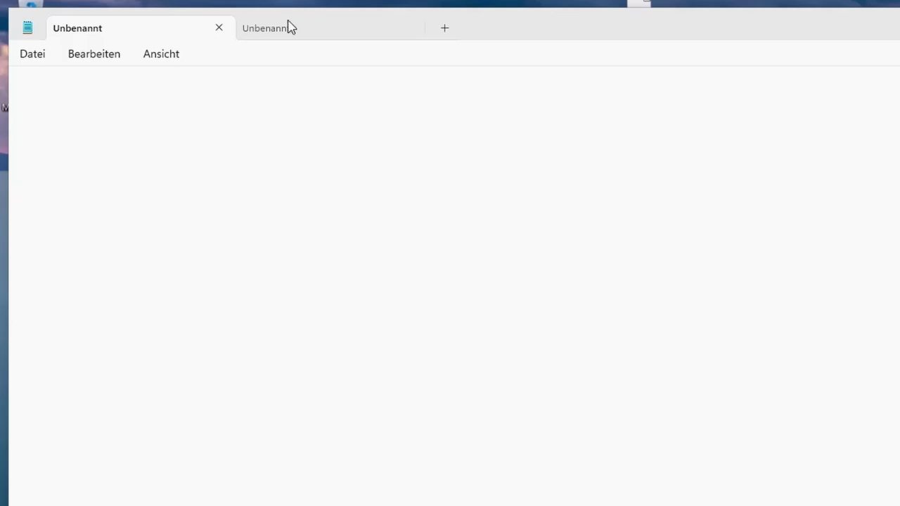
click(177, 135)
text(dsfsdjfoisad)
key(Return)
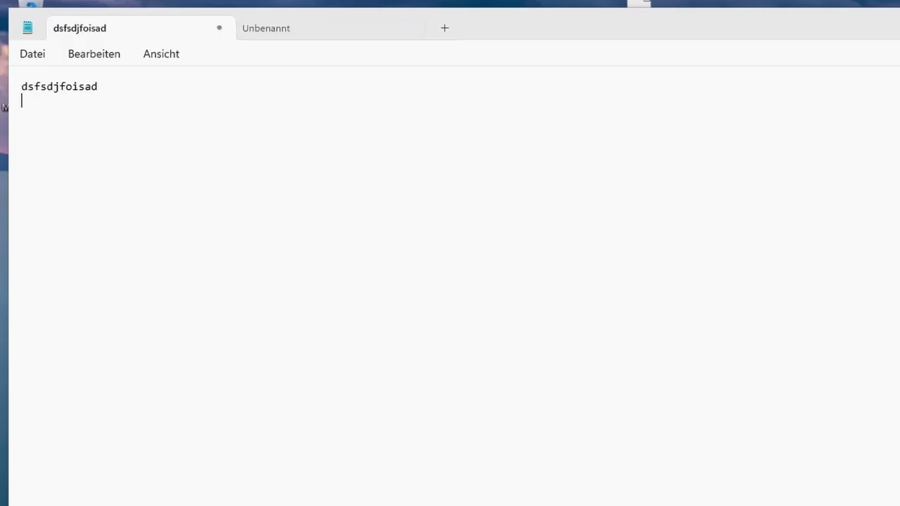
text(schreiben)
key(Return)
Step: Close the empty second Notepad tab and add two new tabs
click(258, 36)
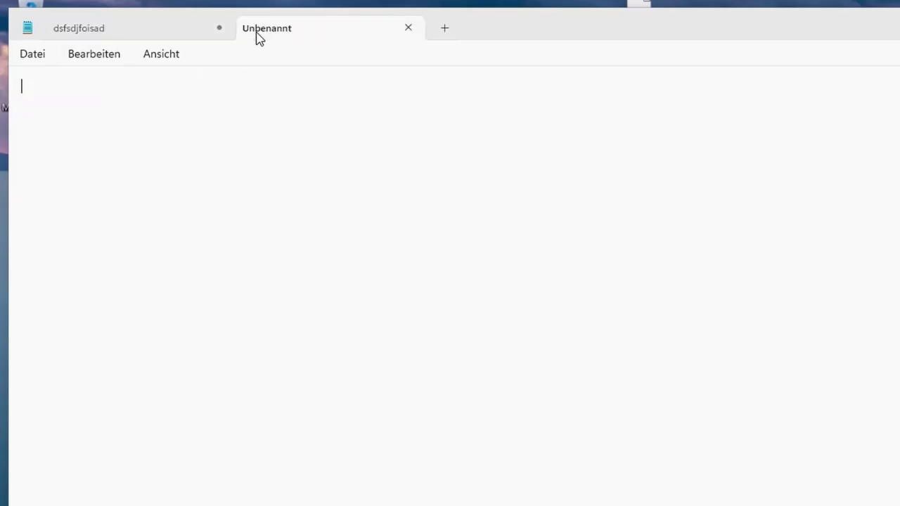
click(412, 30)
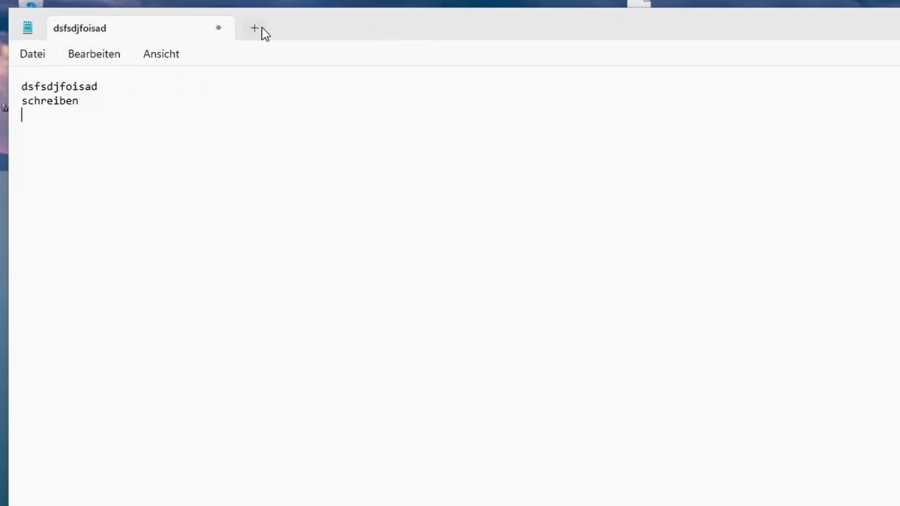
click(261, 31)
click(434, 35)
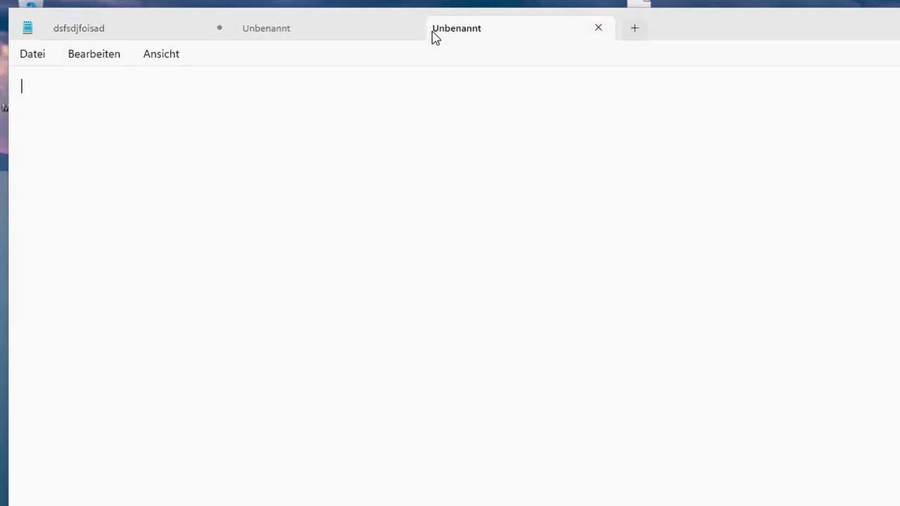
Step: Enter "sadfsdaf" in the second Notepad tab and "adfsd9f" in the third
click(346, 38)
text(sadfsdaf)
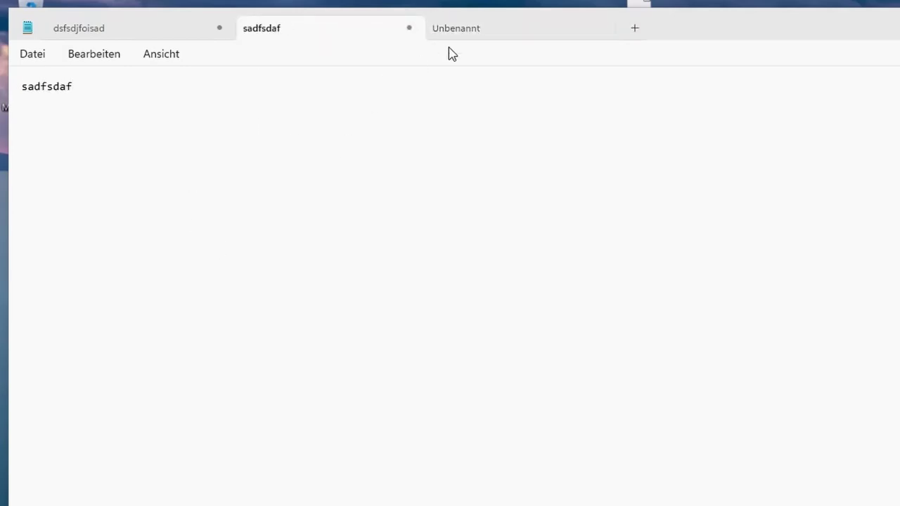
click(458, 41)
text(adfsd9f)
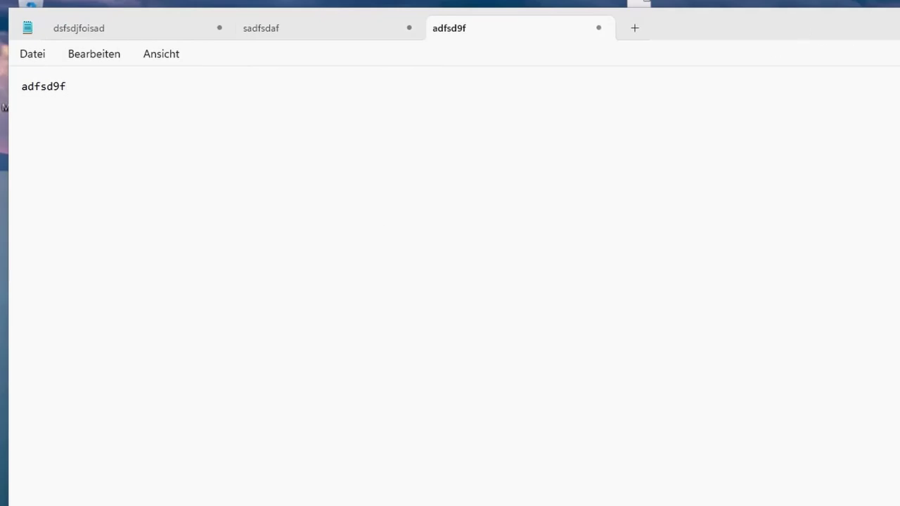
Step: Return to the desktop, bring Notepad up again and check the contents of the second and first tabs
key(super+d)
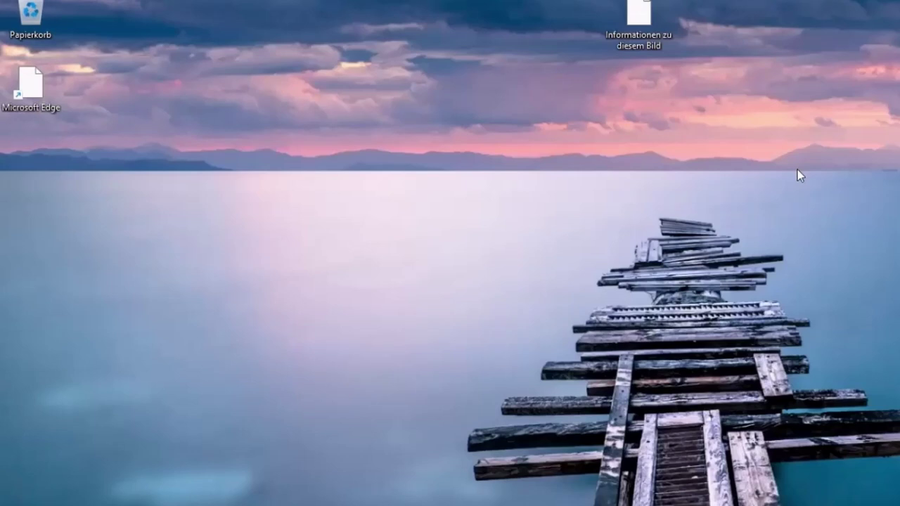
key(super)
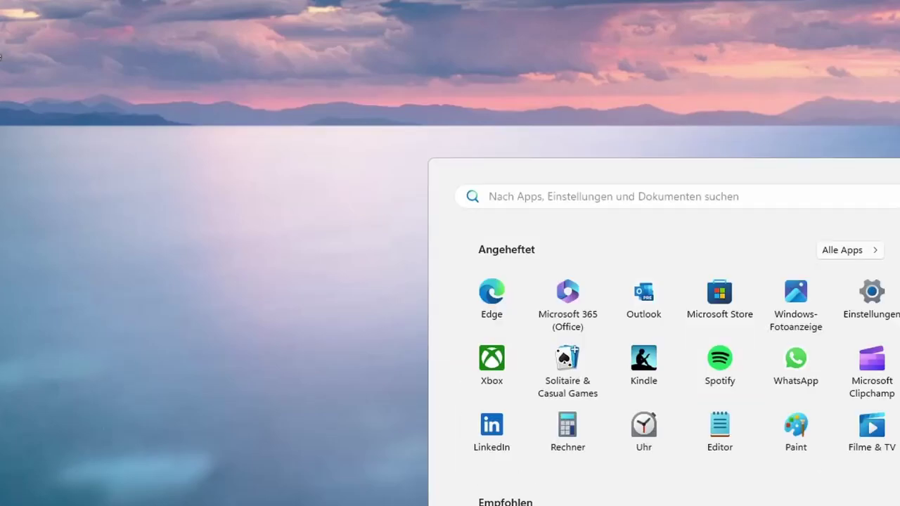
text(note)
key(Return)
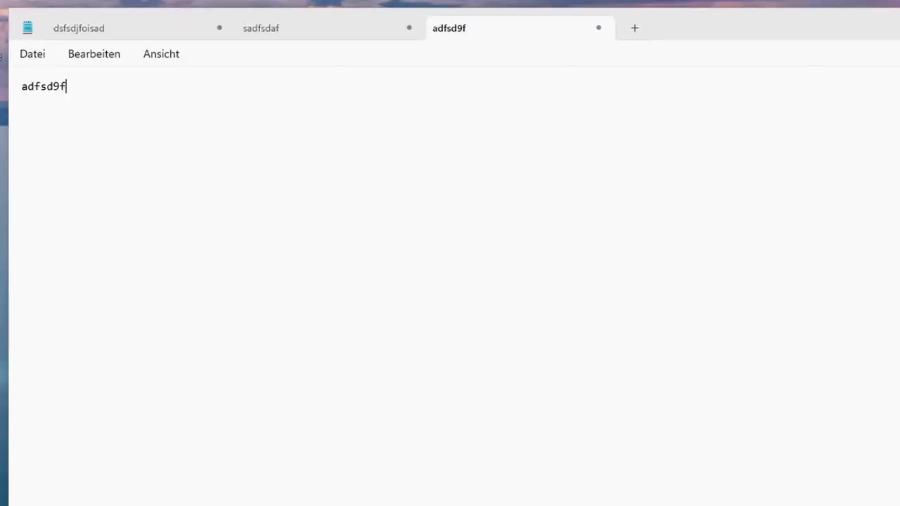
click(330, 37)
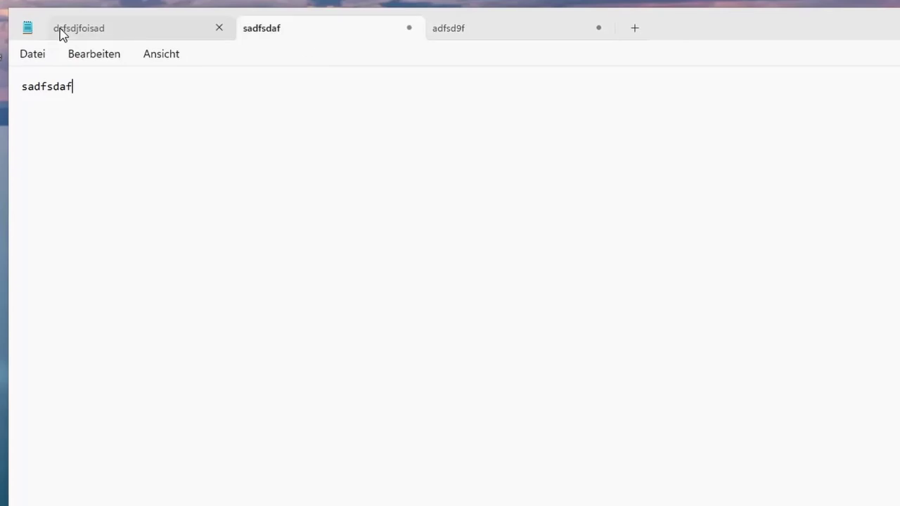
click(87, 36)
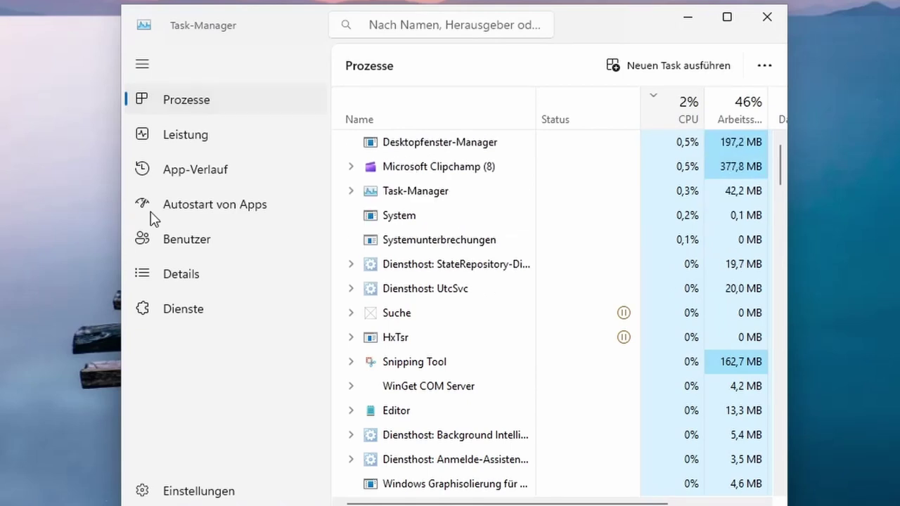
Step: Widen the Task Manager window on both sides and add the Prozessname column to the process list
drag(121, 375, 64, 374)
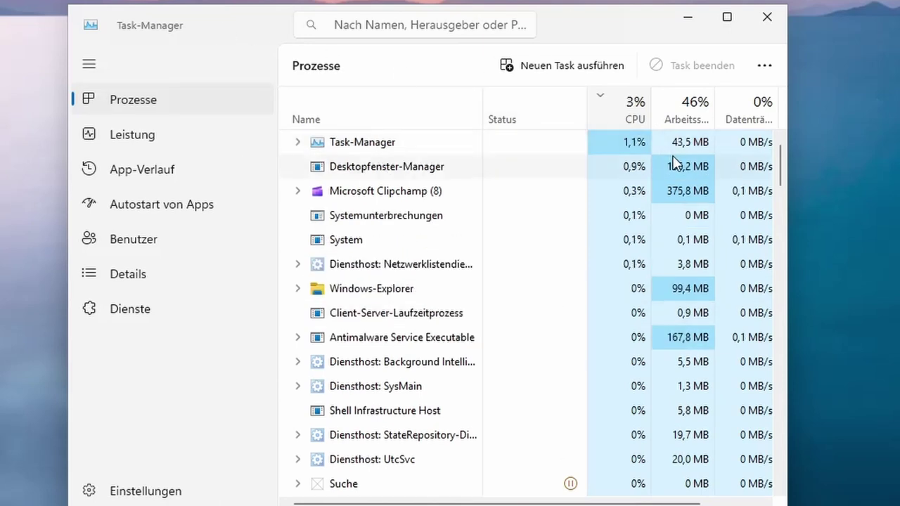
drag(788, 148, 894, 161)
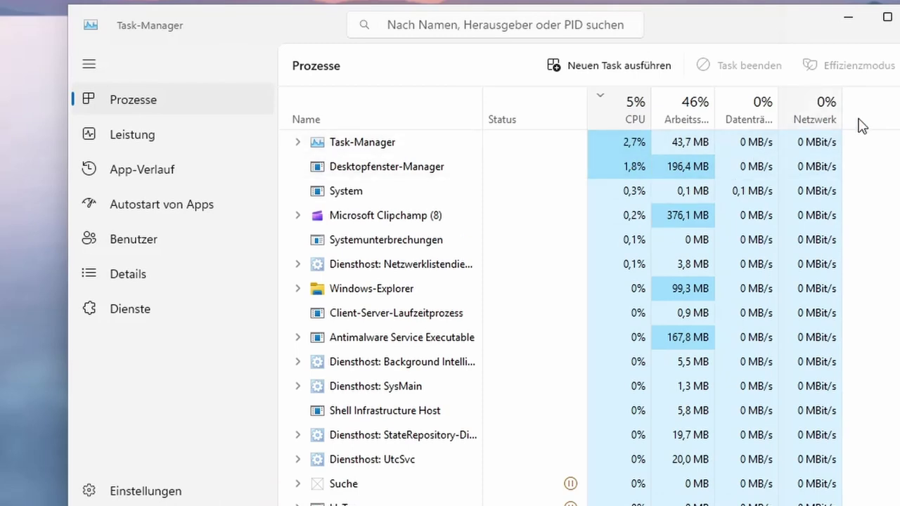
right_click(808, 124)
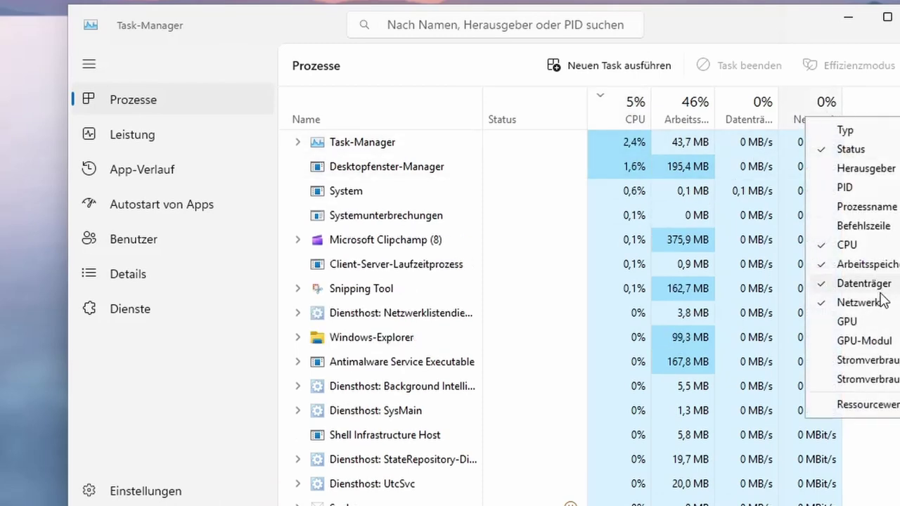
click(879, 206)
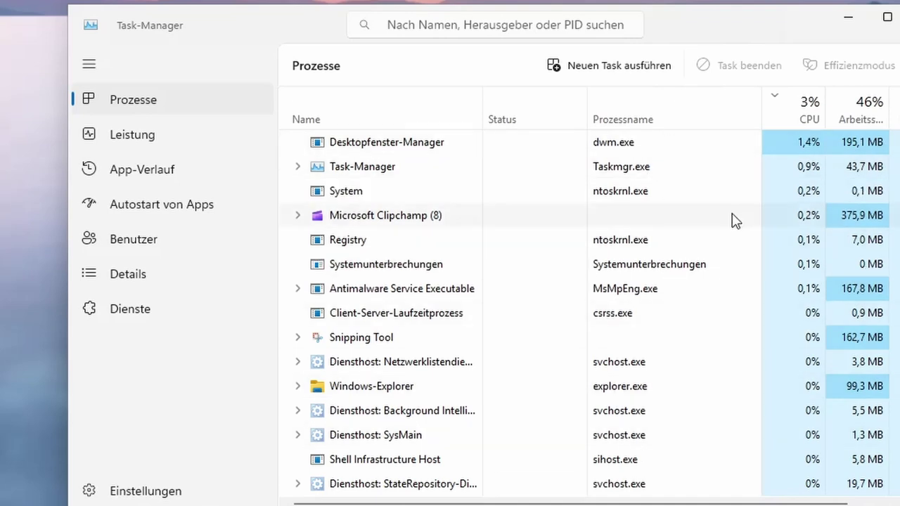
Step: Search the running processes for "explorer" and clear the search
click(576, 31)
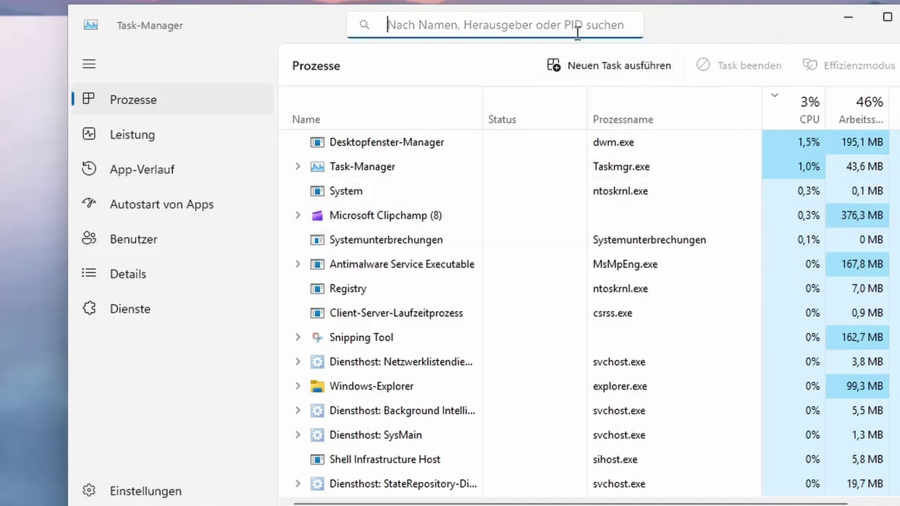
text(ex)
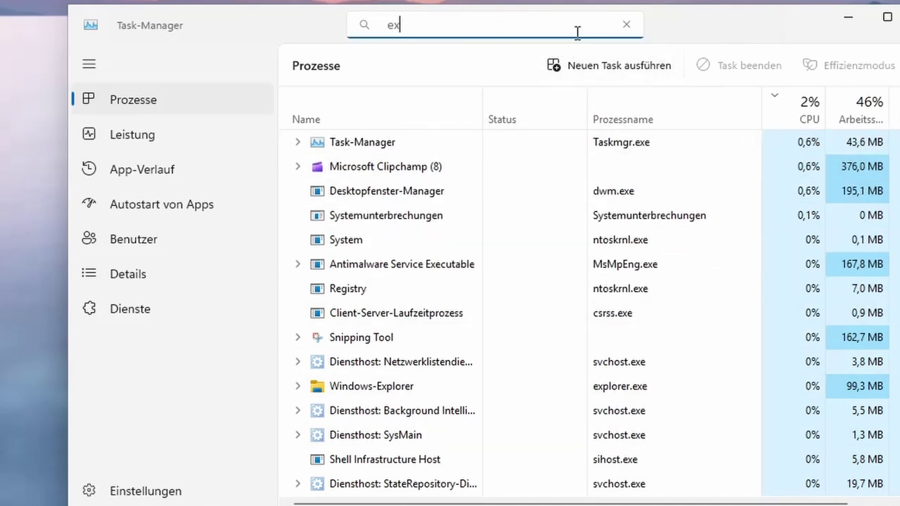
text(plorer)
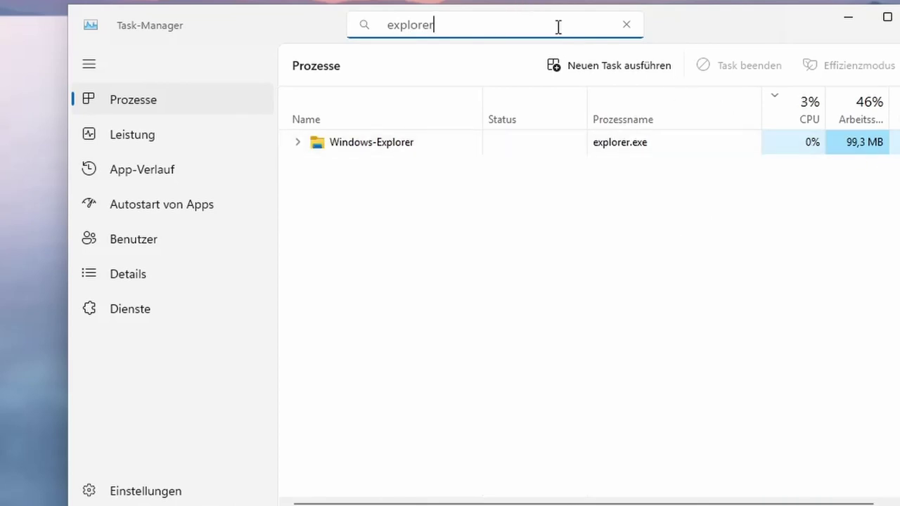
click(627, 25)
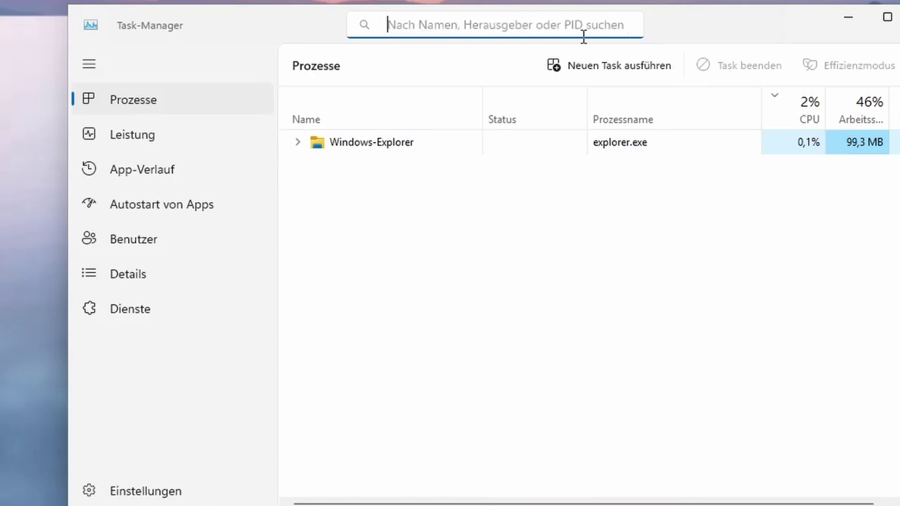
Step: Review the Leistung, App-Verlauf, Autostart von Apps and Benutzer pages, including the available options for the Xbox App Services startup entry
click(151, 141)
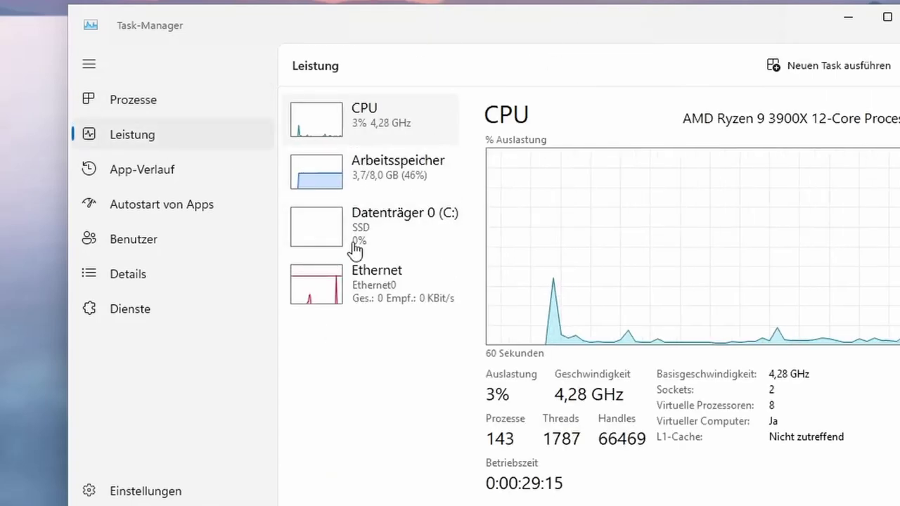
click(167, 173)
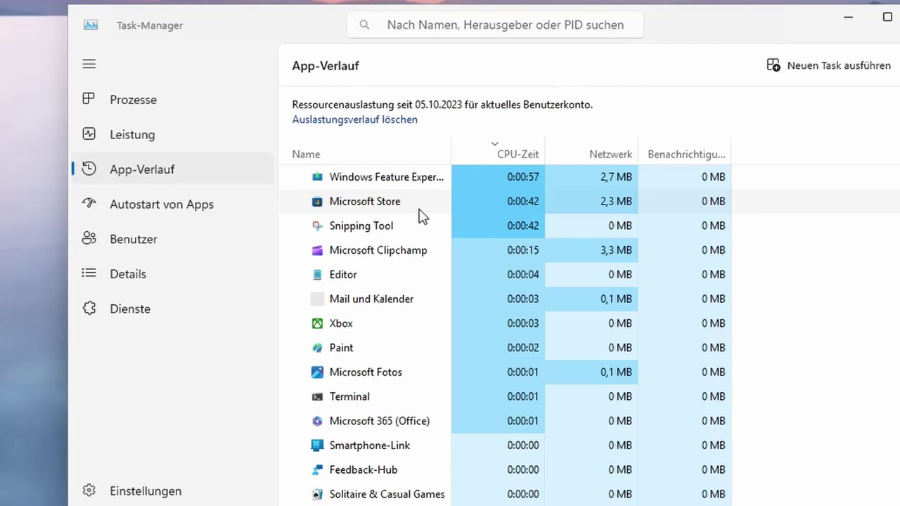
click(229, 222)
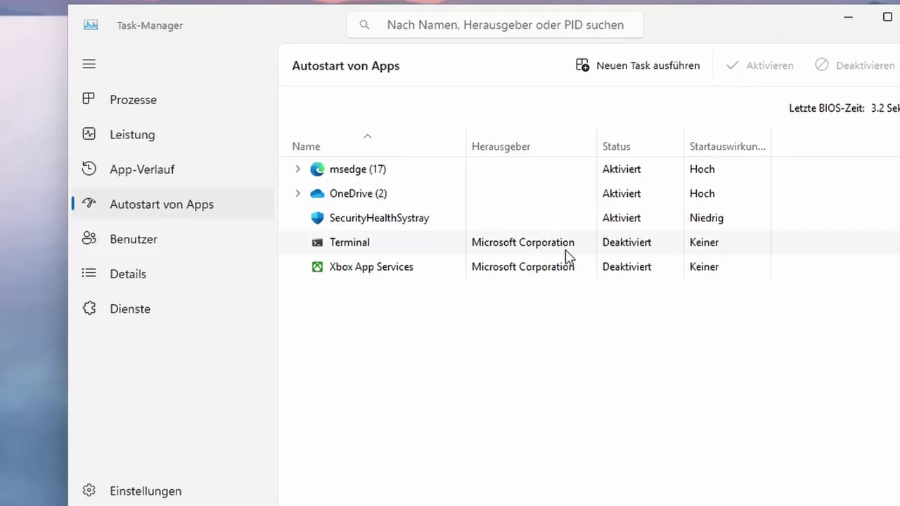
right_click(548, 276)
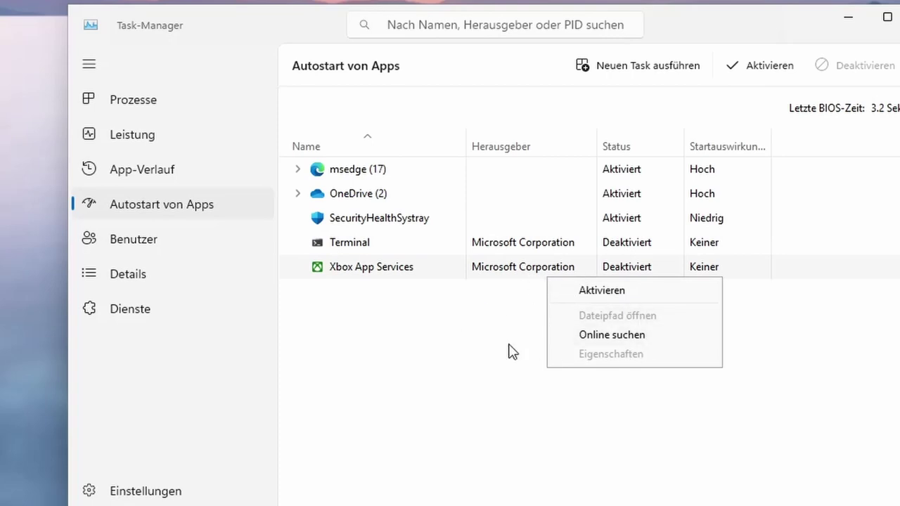
click(444, 373)
click(133, 239)
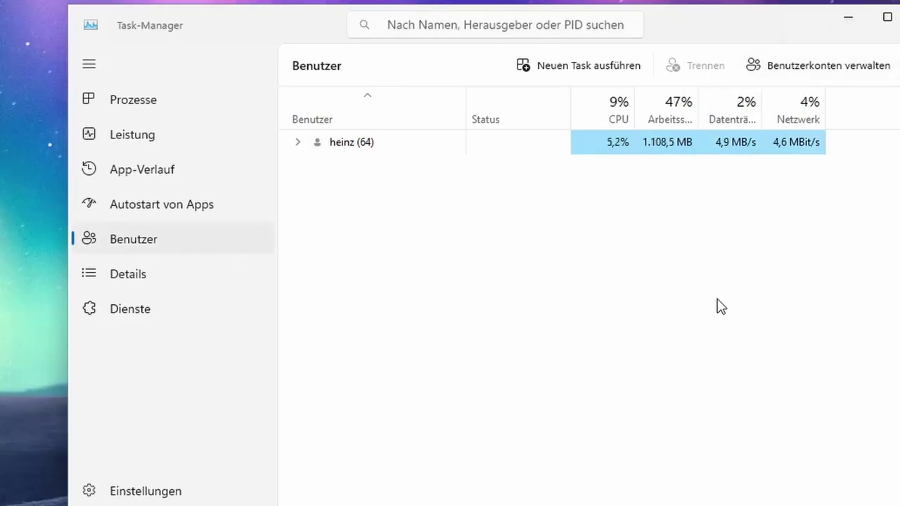
Step: Search the Details page for "explorer" and clear the search
click(198, 289)
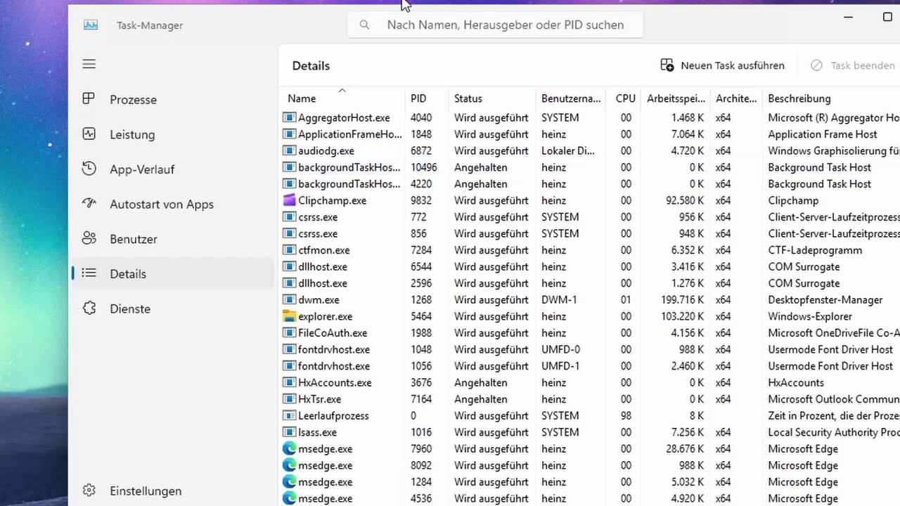
click(434, 16)
text(e)
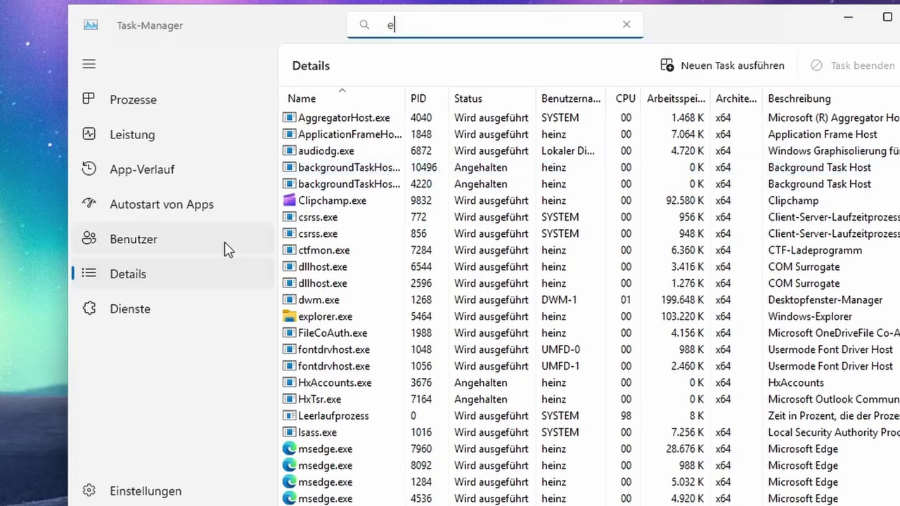
text(xplorer)
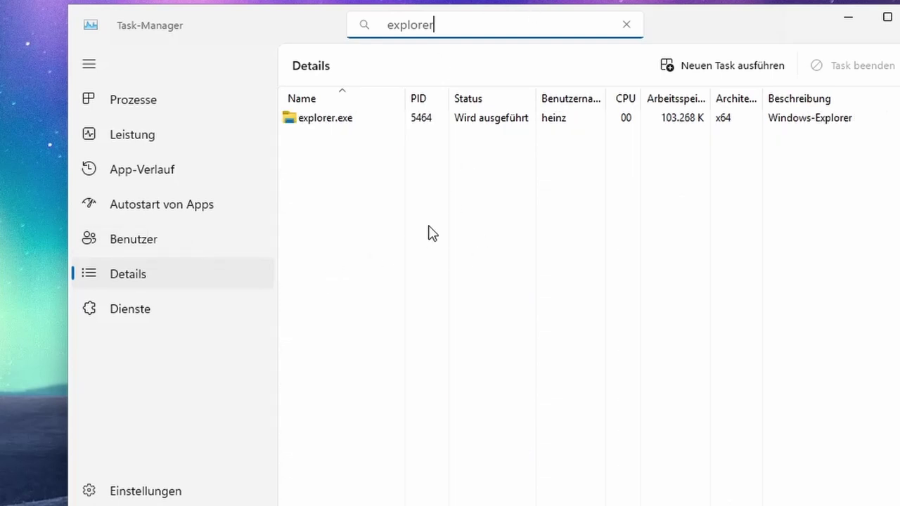
key(BackSpace)
key(BackSpace)
key(BackSpace)
key(BackSpace)
key(BackSpace)
key(BackSpace)
key(BackSpace)
key(BackSpace)
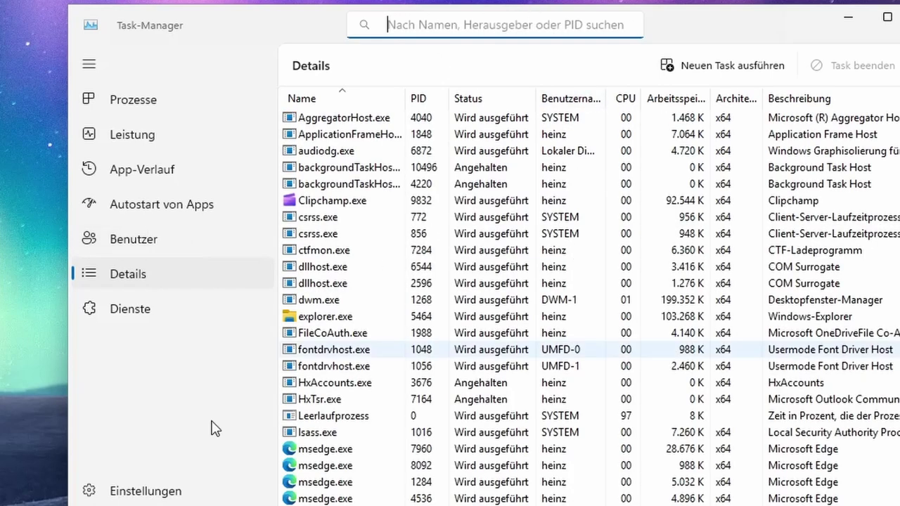
Step: Sort the services on the Dienste page by status and look through the list
click(162, 321)
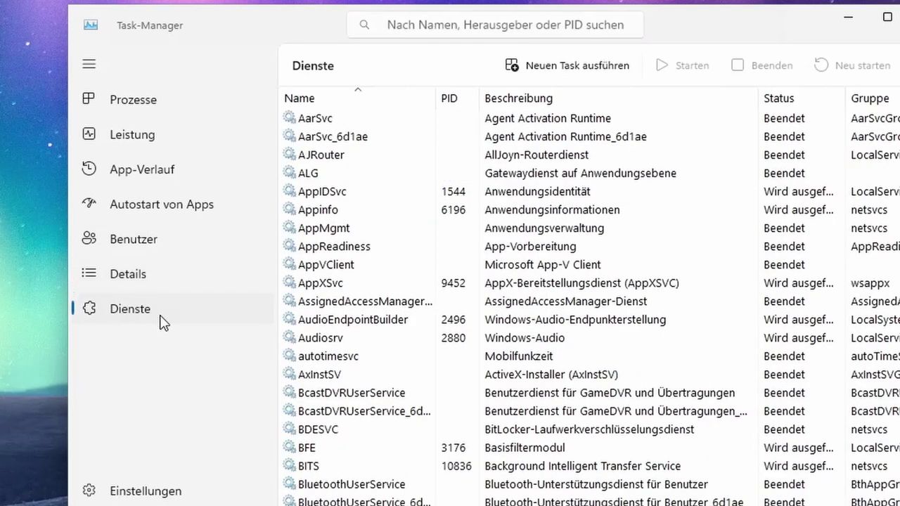
click(825, 99)
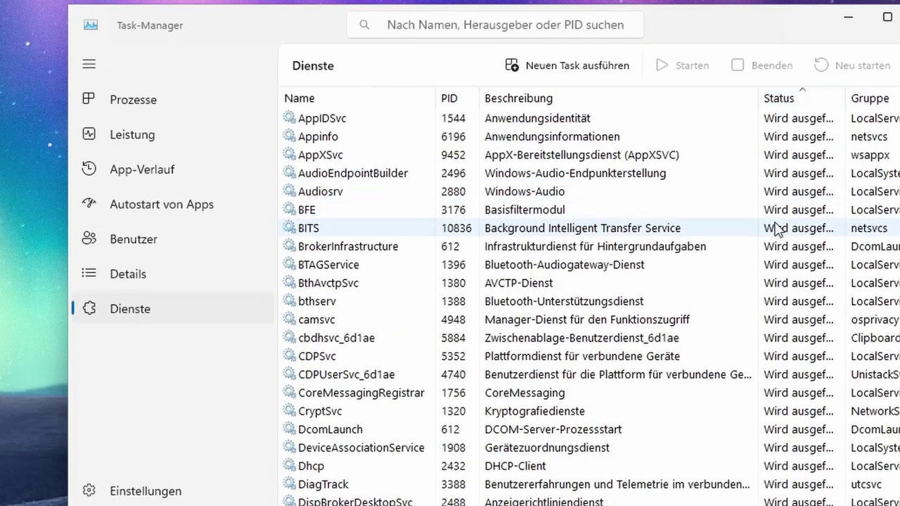
scroll(777, 228, down, 3)
scroll(779, 232, up, 3)
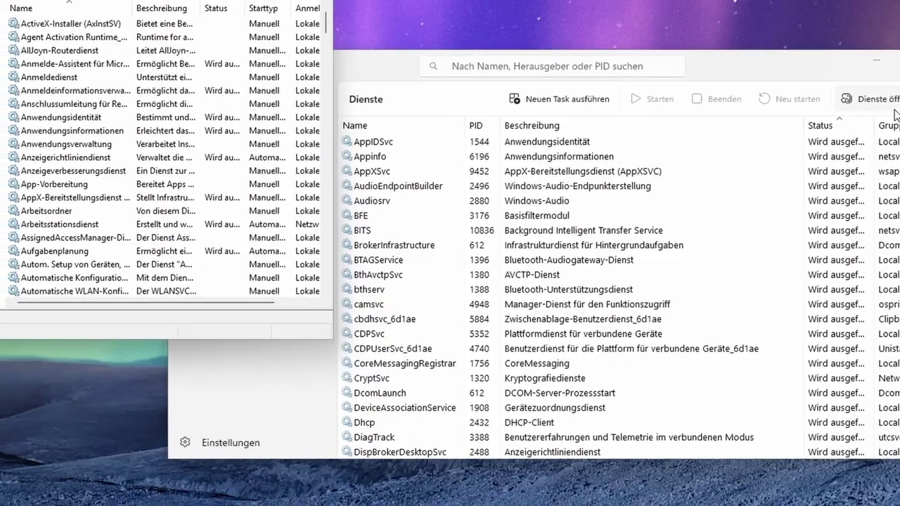
Step: Open the Start menu
key(super)
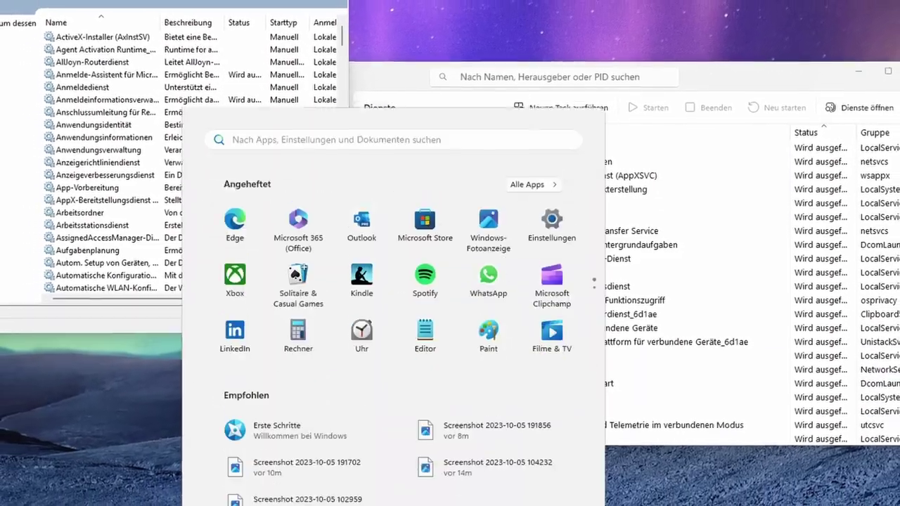